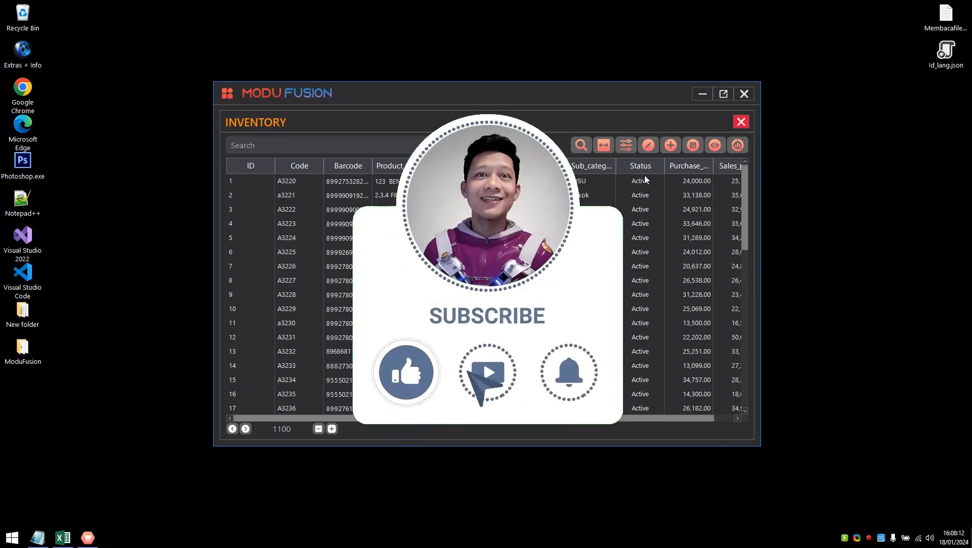
Enable the Show grouping table option in the inventory's table settings and close the settings.
{"action": "left_click", "coordinate": [626, 145]}
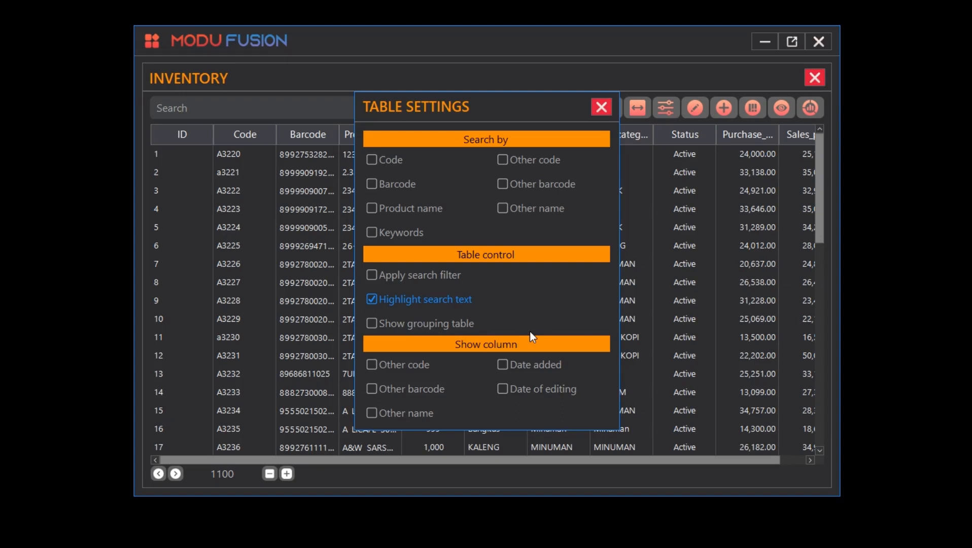
{"action": "left_click", "coordinate": [395, 324]}
{"action": "left_click", "coordinate": [601, 108]}
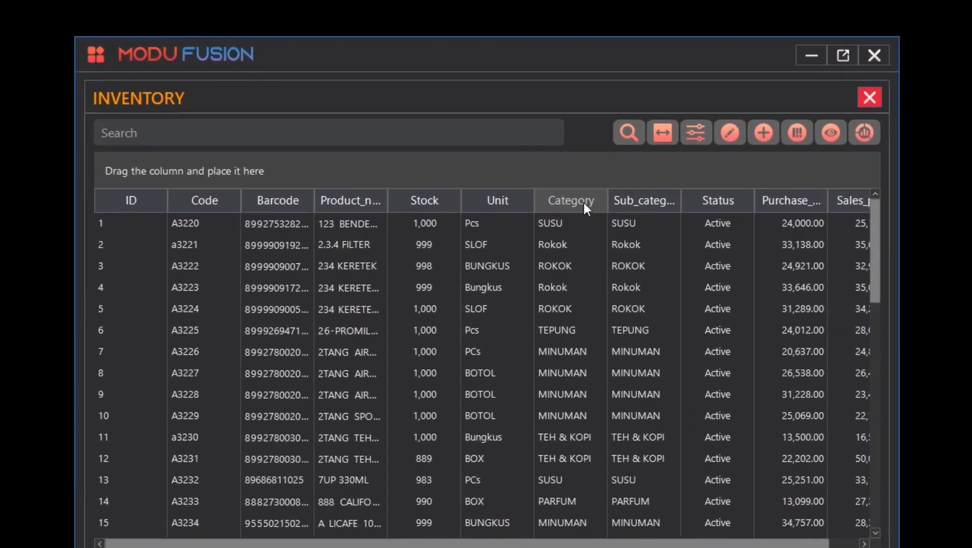
Group the inventory table by Category and expand the uppercase MINUMAN group to look through its items.
{"action": "left_click_drag", "start_coordinate": [573, 168], "coordinate": [345, 205]}
{"action": "left_click_drag", "start_coordinate": [306, 275], "coordinate": [160, 189]}
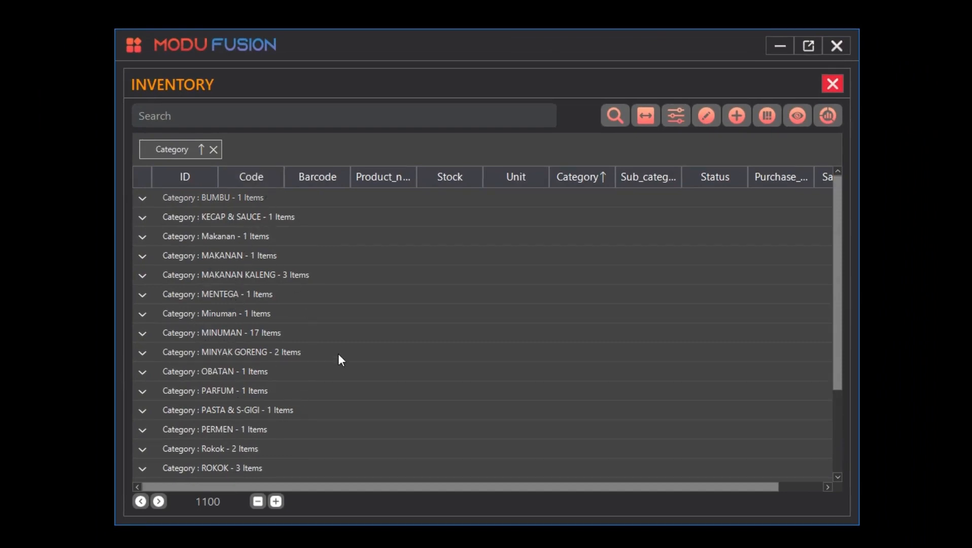
{"action": "scroll", "coordinate": [341, 359], "scroll_direction": "down", "scroll_amount": 1}
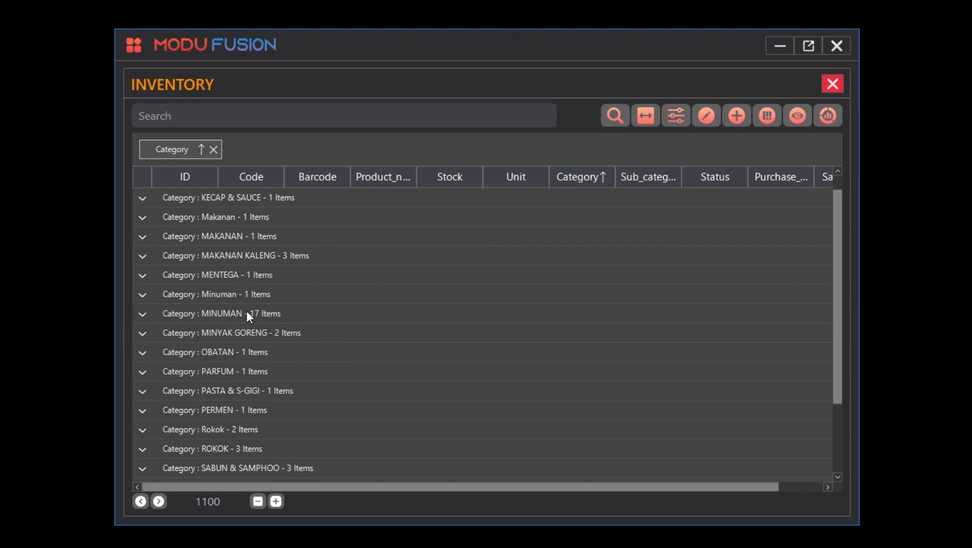
{"action": "double_click", "coordinate": [202, 310]}
{"action": "scroll", "coordinate": [273, 330], "scroll_direction": "down", "scroll_amount": 8}
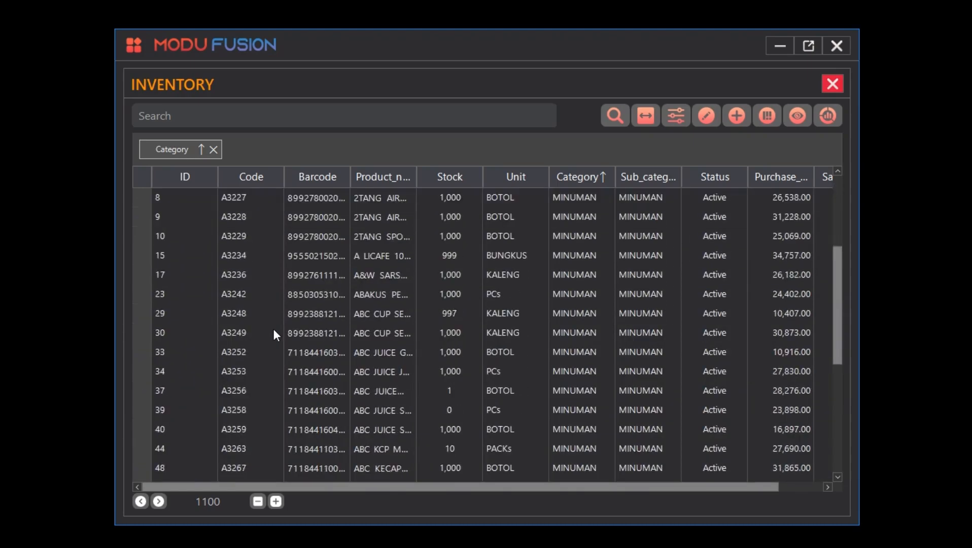
{"action": "scroll", "coordinate": [274, 328], "scroll_direction": "down", "scroll_amount": 9}
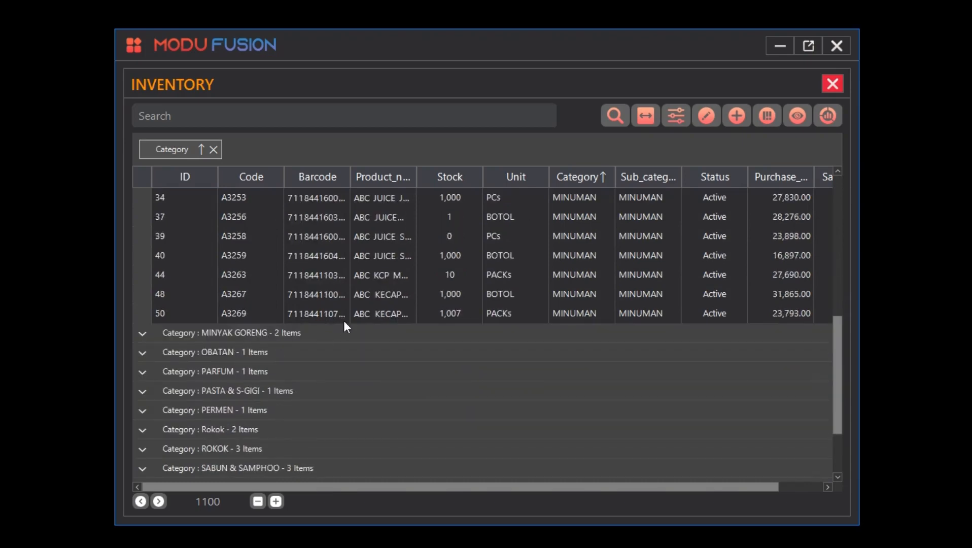
{"action": "scroll", "coordinate": [279, 311], "scroll_direction": "up", "scroll_amount": 18}
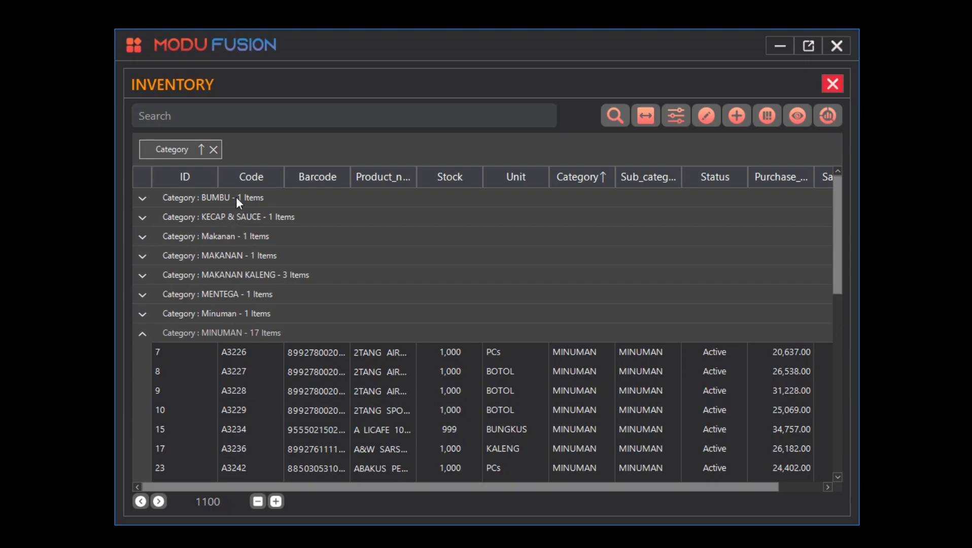
Clear the Category grouping and regroup the table by Category with Unit as the second level.
{"action": "left_click", "coordinate": [214, 149]}
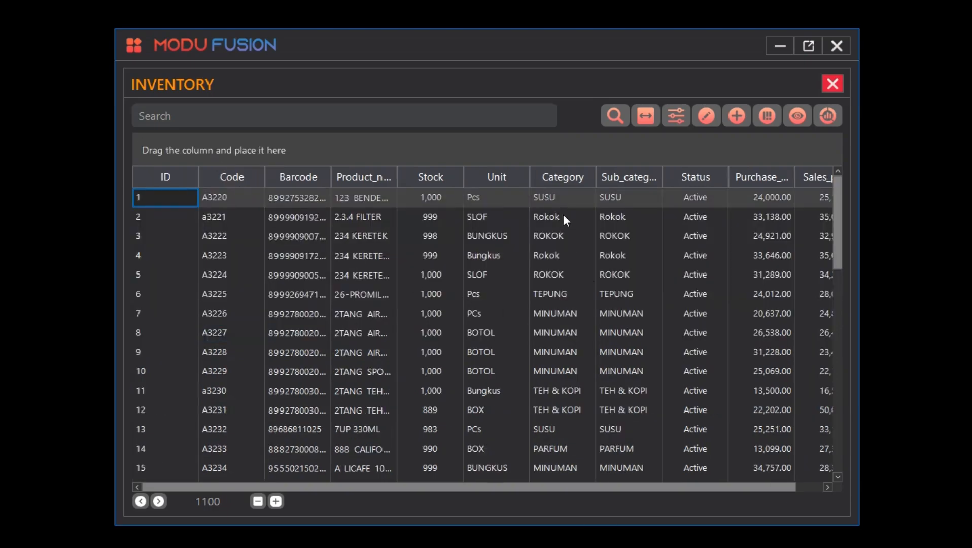
{"action": "left_click_drag", "start_coordinate": [566, 180], "coordinate": [347, 151]}
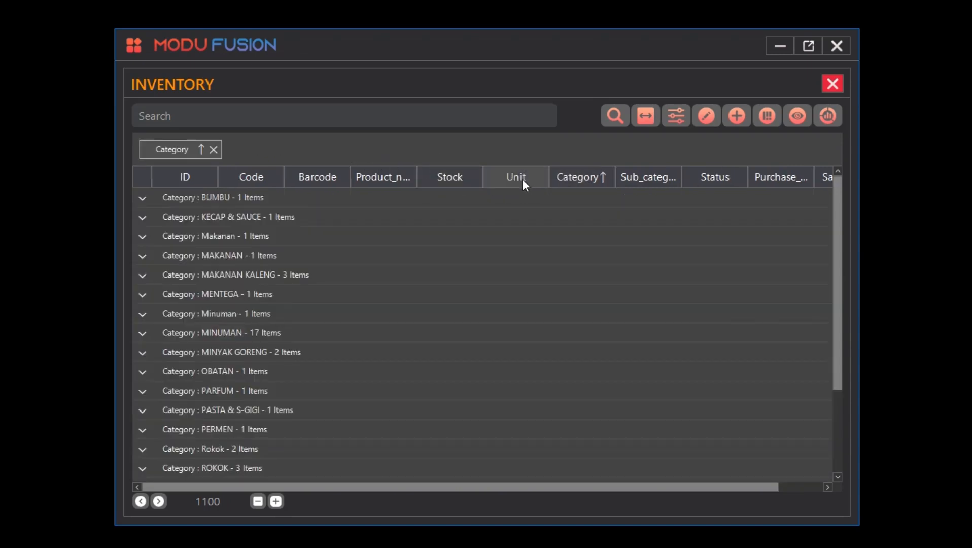
{"action": "left_click_drag", "start_coordinate": [523, 179], "coordinate": [274, 151]}
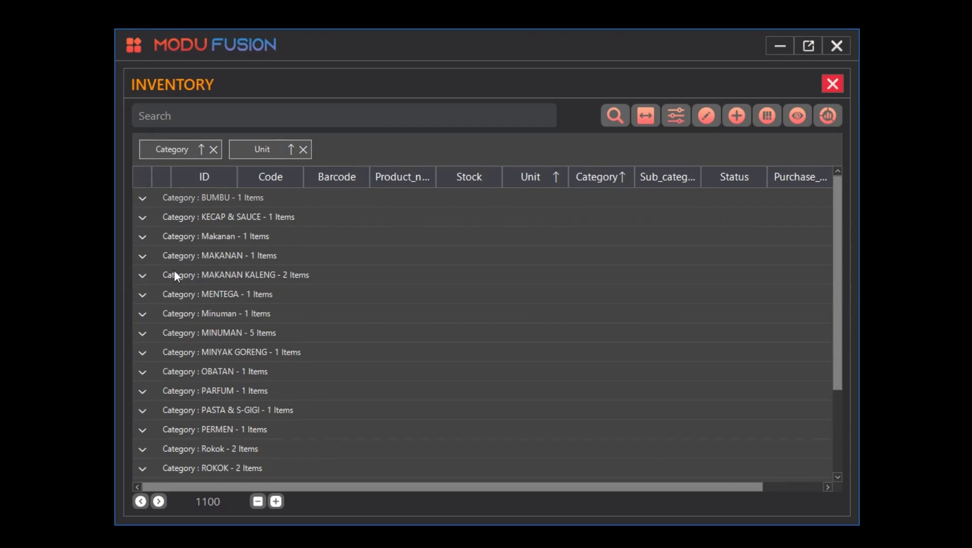
Expand the uppercase MINUMAN category and its BOTOL unit group to view the items.
{"action": "double_click", "coordinate": [220, 336]}
{"action": "scroll", "coordinate": [305, 320], "scroll_direction": "down", "scroll_amount": 1}
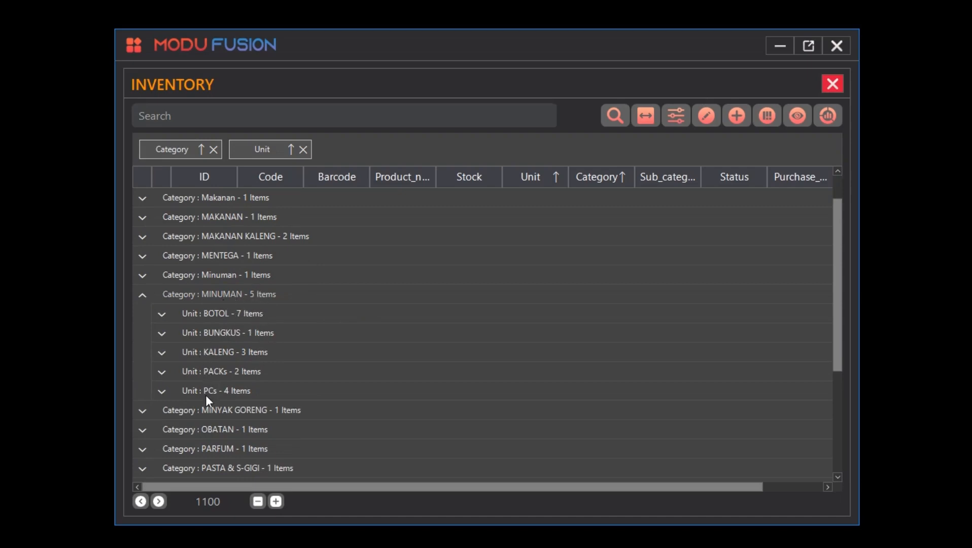
{"action": "scroll", "coordinate": [264, 315], "scroll_direction": "down", "scroll_amount": 1}
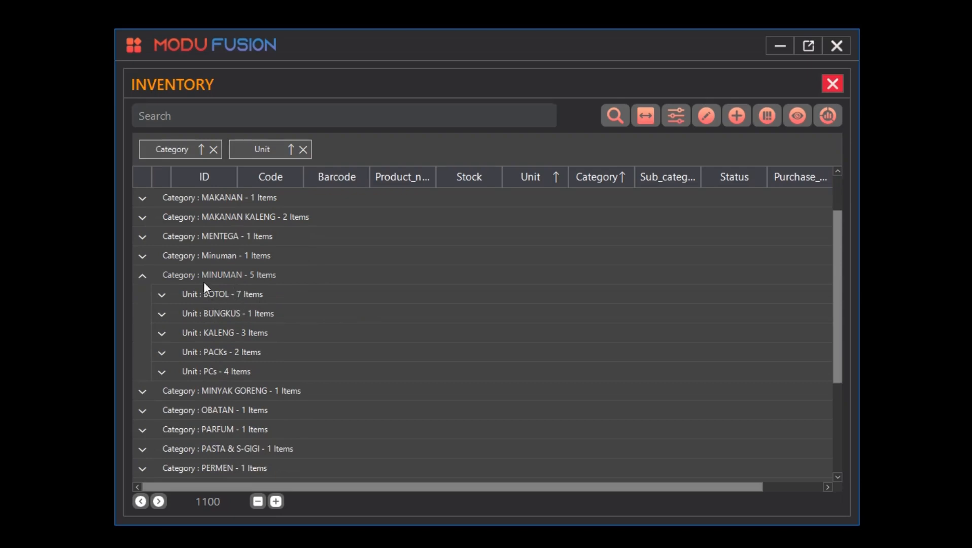
{"action": "double_click", "coordinate": [233, 297]}
{"action": "scroll", "coordinate": [295, 299], "scroll_direction": "down", "scroll_amount": 2}
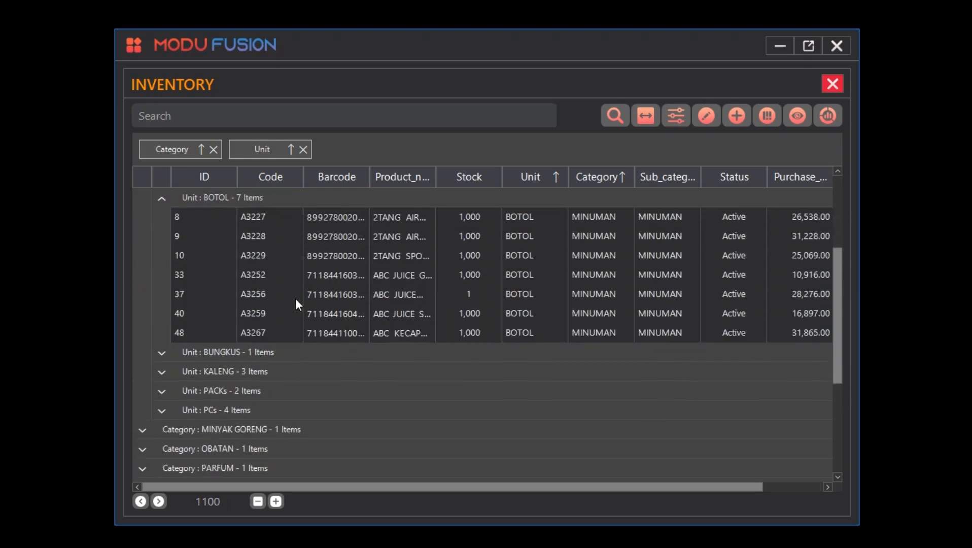
Expand the BUNGKUS, KALENG and PACKs unit groups within the MINUMAN category to view their items.
{"action": "double_click", "coordinate": [226, 353]}
{"action": "scroll", "coordinate": [307, 354], "scroll_direction": "down", "scroll_amount": 1}
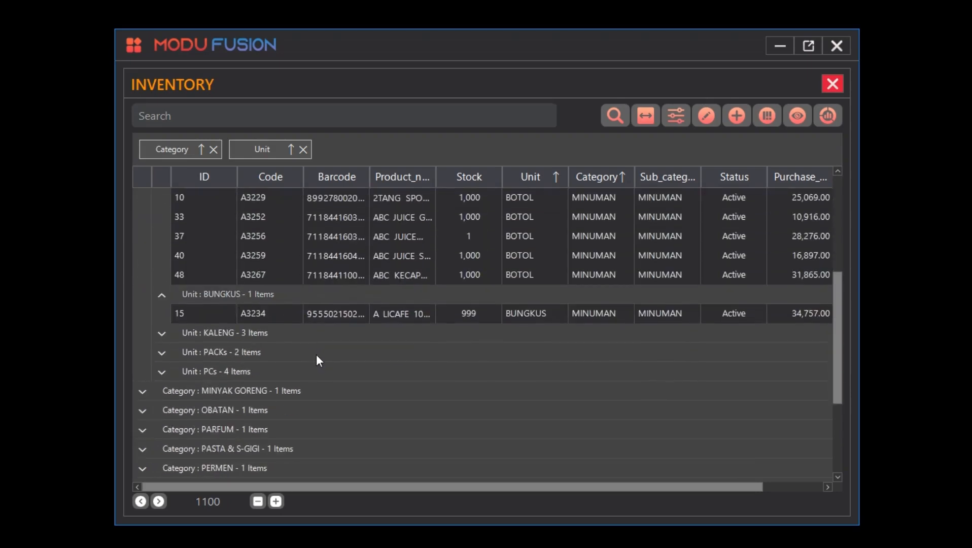
{"action": "double_click", "coordinate": [232, 331]}
{"action": "scroll", "coordinate": [341, 355], "scroll_direction": "down", "scroll_amount": 1}
{"action": "scroll", "coordinate": [238, 365], "scroll_direction": "down", "scroll_amount": 2}
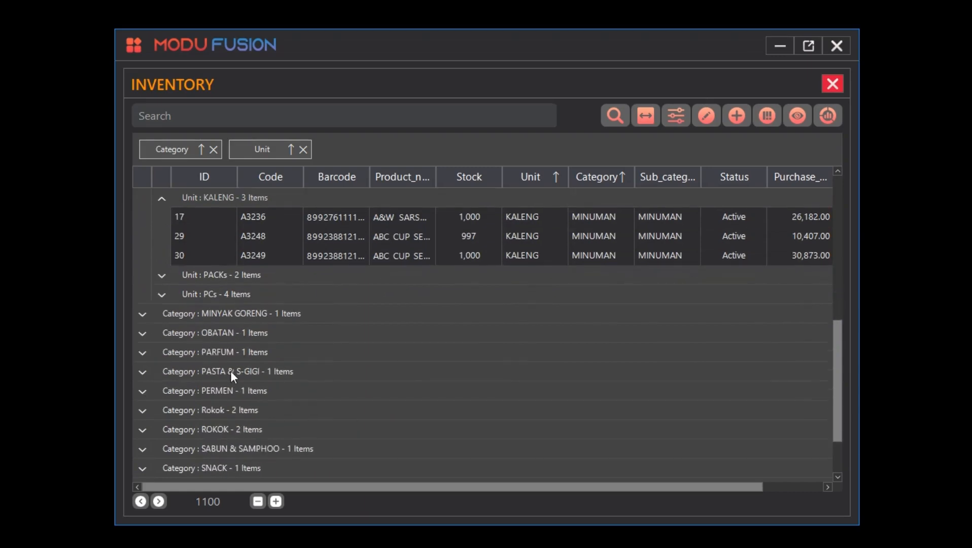
{"action": "double_click", "coordinate": [240, 278]}
{"action": "scroll", "coordinate": [350, 386], "scroll_direction": "down", "scroll_amount": 1}
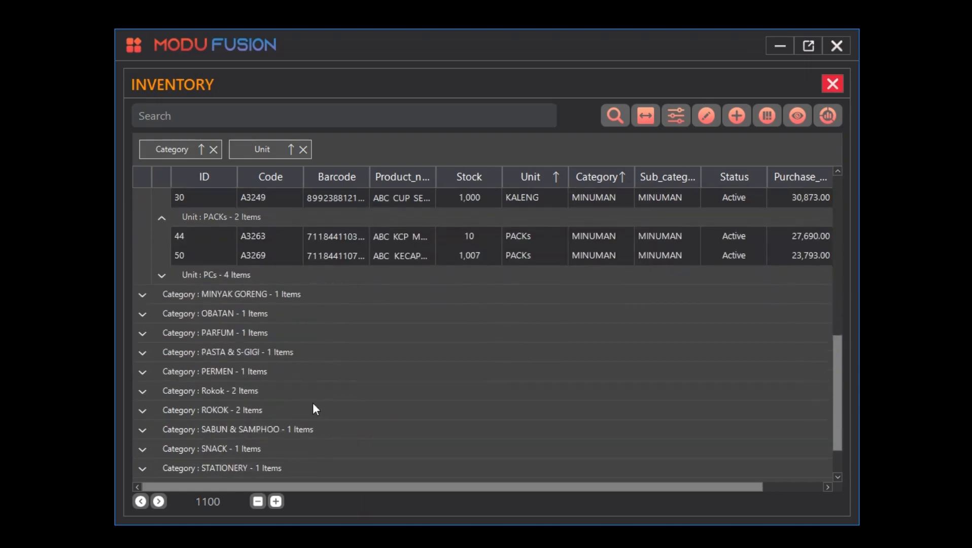
Check the PARFUM category and collapse it again, and expand PASTA & S-GIGI down to its Pcs unit group.
{"action": "scroll", "coordinate": [282, 357], "scroll_direction": "up", "scroll_amount": 1}
{"action": "double_click", "coordinate": [277, 350]}
{"action": "scroll", "coordinate": [258, 376], "scroll_direction": "down", "scroll_amount": 1}
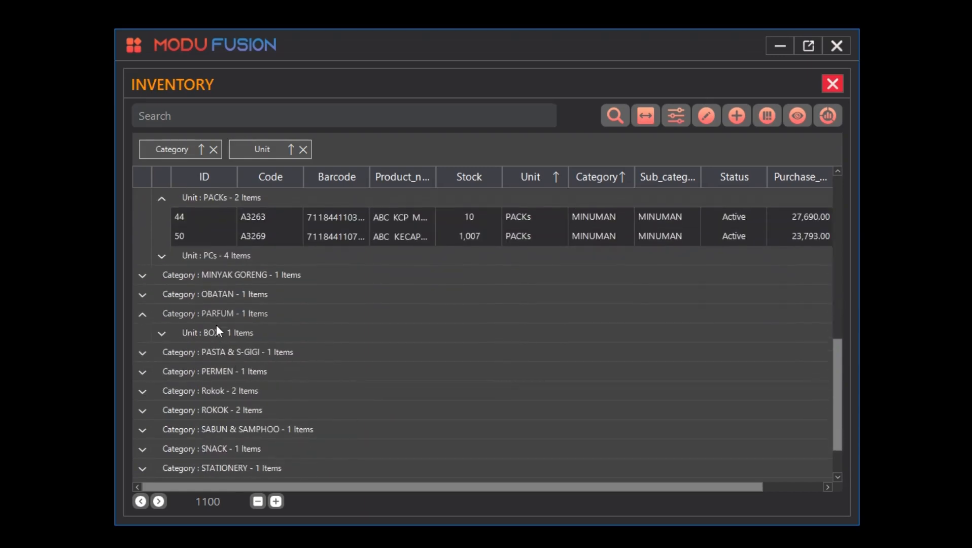
{"action": "double_click", "coordinate": [217, 323]}
{"action": "double_click", "coordinate": [235, 333]}
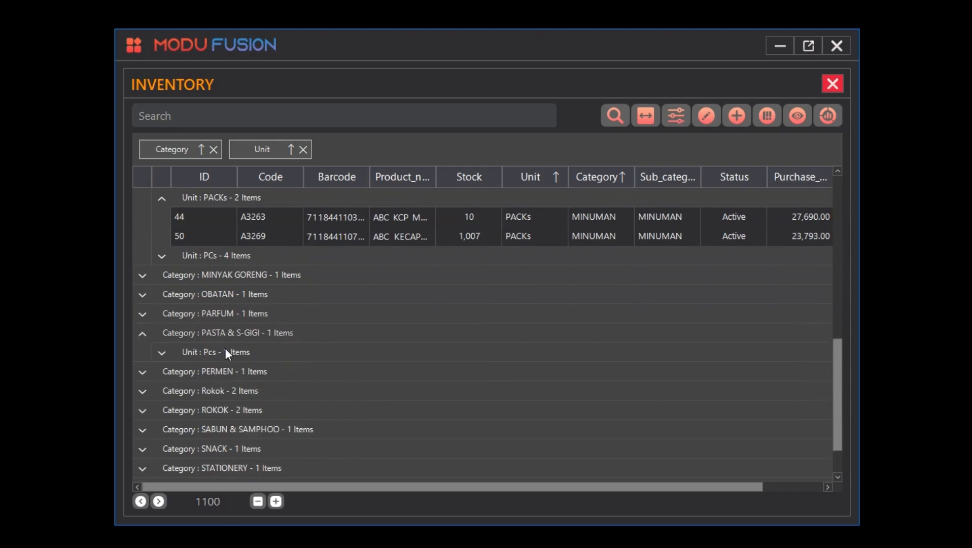
{"action": "double_click", "coordinate": [225, 349]}
{"action": "scroll", "coordinate": [249, 360], "scroll_direction": "down", "scroll_amount": 1}
Expand the uppercase ROKOK category with its BUNGKUS and SLOF unit groups and review the grouped table.
{"action": "double_click", "coordinate": [226, 373]}
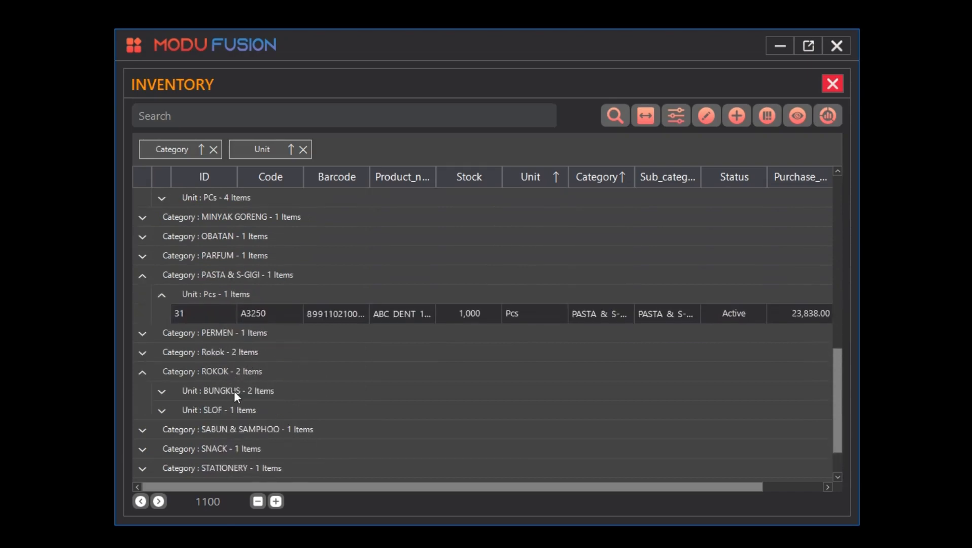
{"action": "scroll", "coordinate": [234, 386], "scroll_direction": "down", "scroll_amount": 1}
{"action": "double_click", "coordinate": [230, 352]}
{"action": "scroll", "coordinate": [271, 362], "scroll_direction": "down", "scroll_amount": 1}
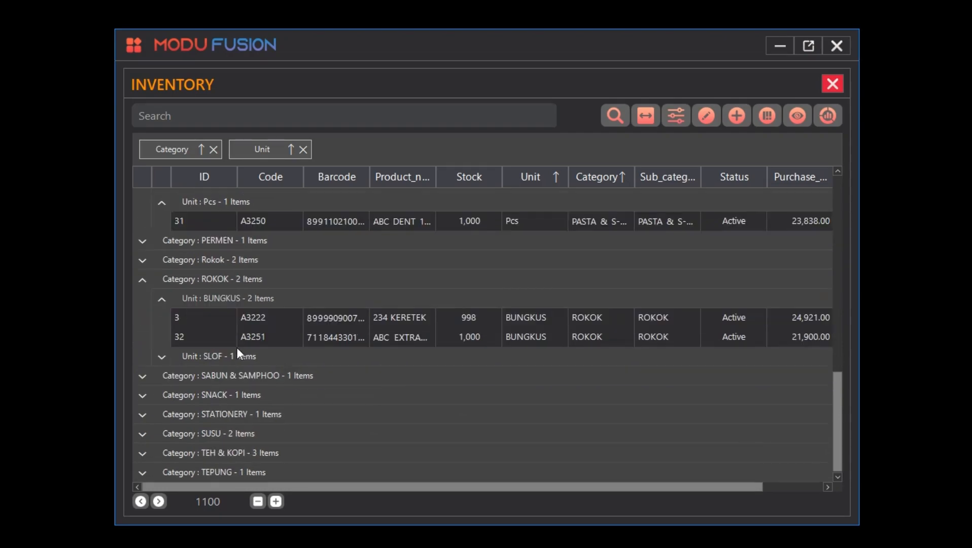
{"action": "double_click", "coordinate": [232, 357]}
{"action": "scroll", "coordinate": [410, 362], "scroll_direction": "up", "scroll_amount": 6}
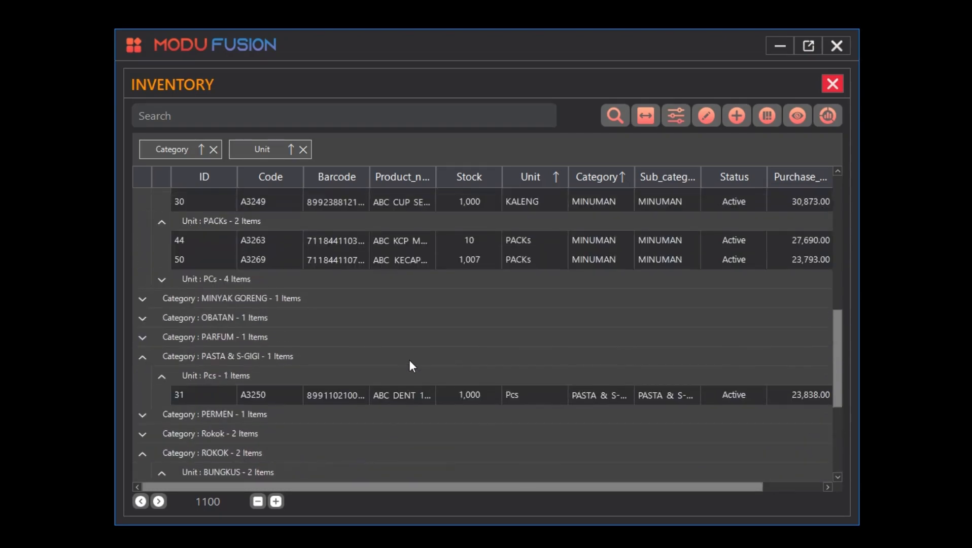
{"action": "scroll", "coordinate": [410, 362], "scroll_direction": "up", "scroll_amount": 5}
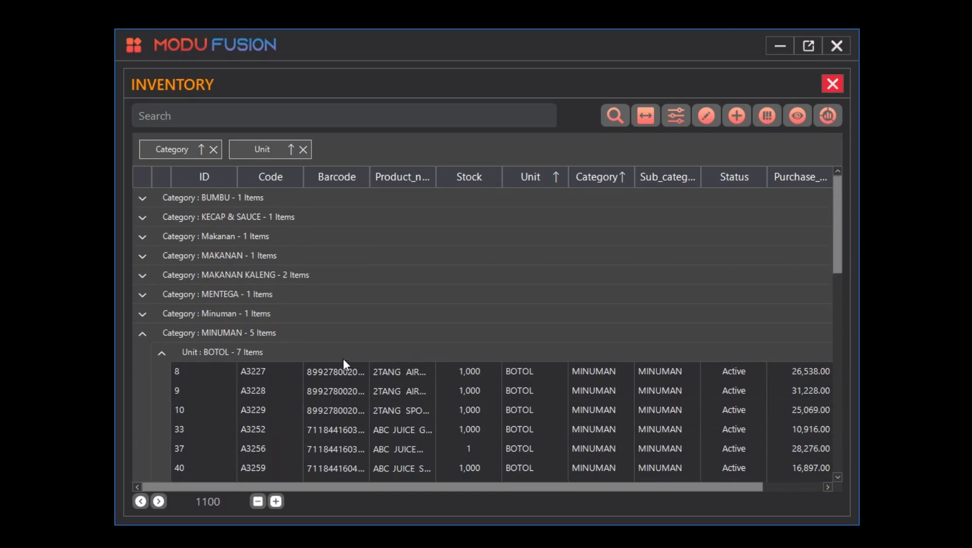
Remove the Unit and Category groupings and turn off Show grouping table in the table settings.
{"action": "left_click", "coordinate": [303, 150]}
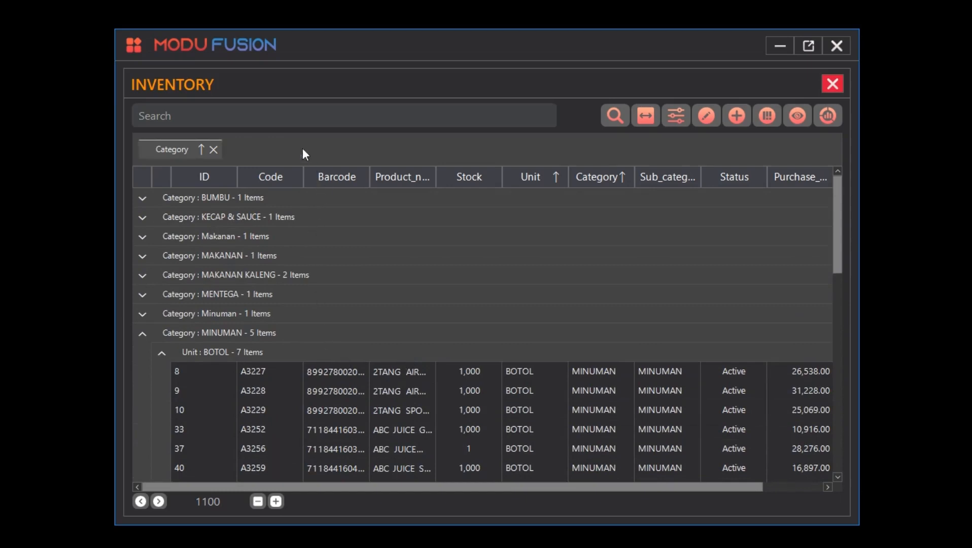
{"action": "left_click", "coordinate": [213, 149]}
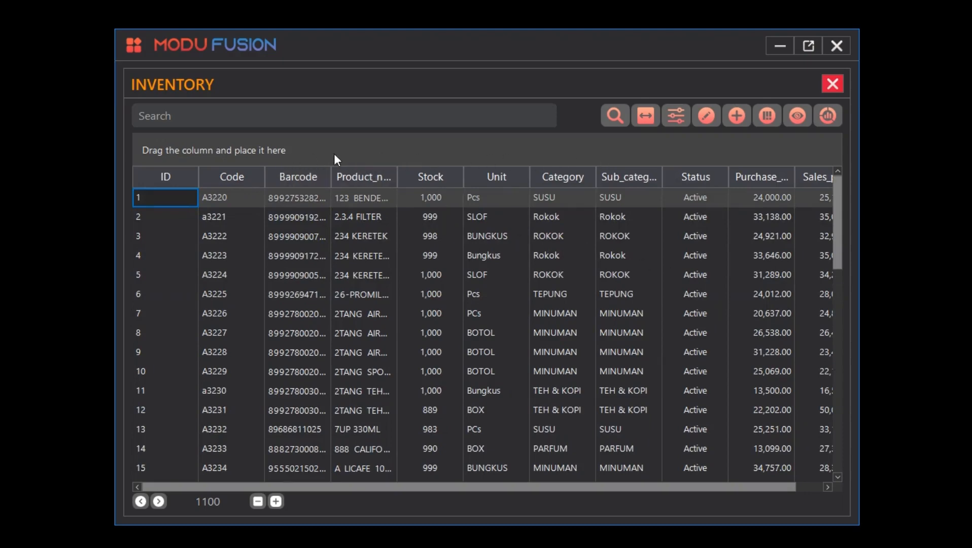
{"action": "left_click", "coordinate": [671, 120]}
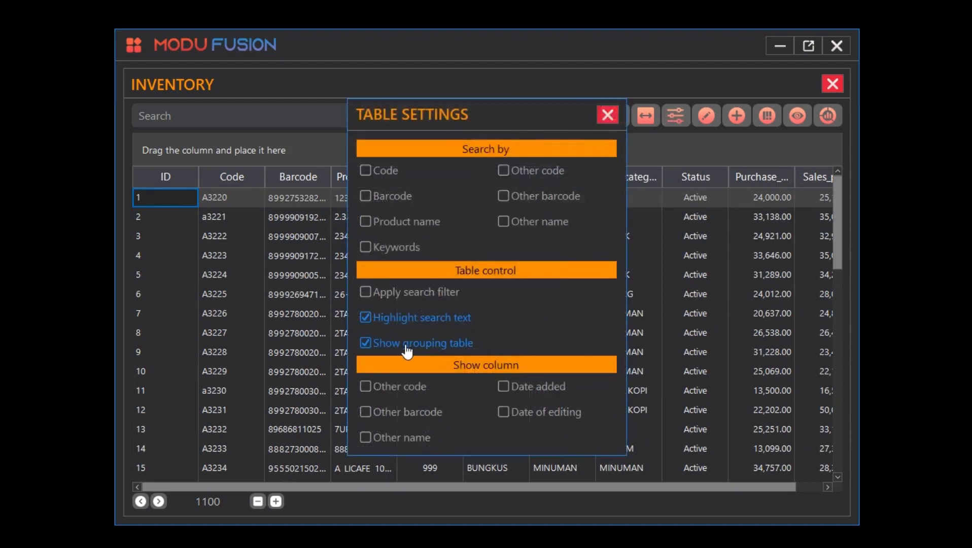
{"action": "left_click", "coordinate": [407, 349]}
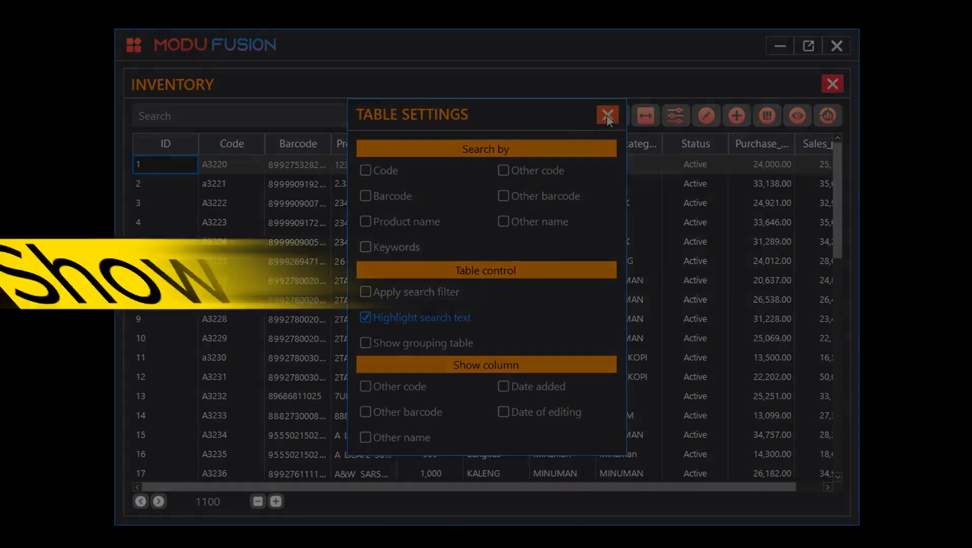
{"action": "left_click", "coordinate": [607, 114]}
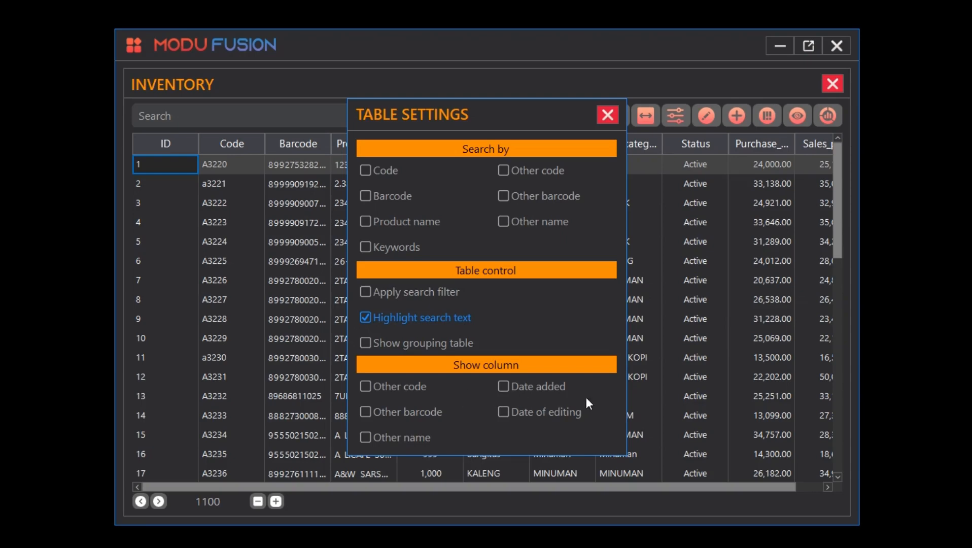
Turn on the Date added and Date of editing columns in the table settings and close the settings.
{"action": "left_click", "coordinate": [539, 388]}
{"action": "left_click", "coordinate": [553, 421]}
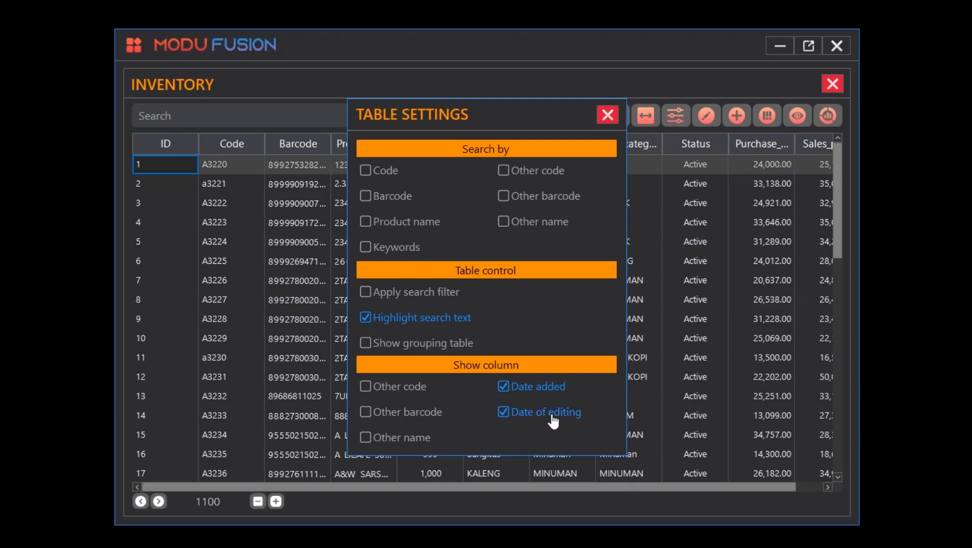
{"action": "left_click", "coordinate": [607, 112]}
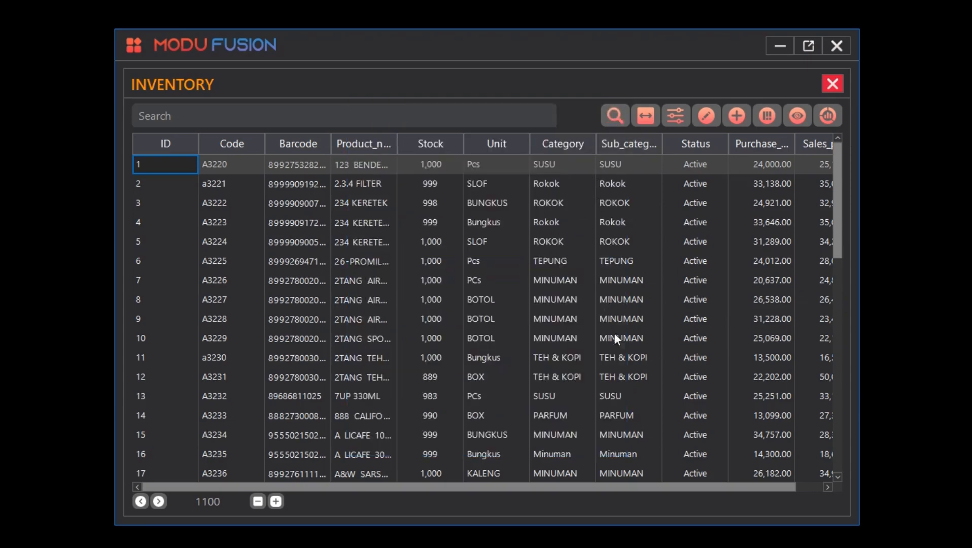
Close and reopen the Inventory module to reload the table, and view the Added and Edited columns.
{"action": "left_click_drag", "start_coordinate": [548, 489], "coordinate": [600, 487]}
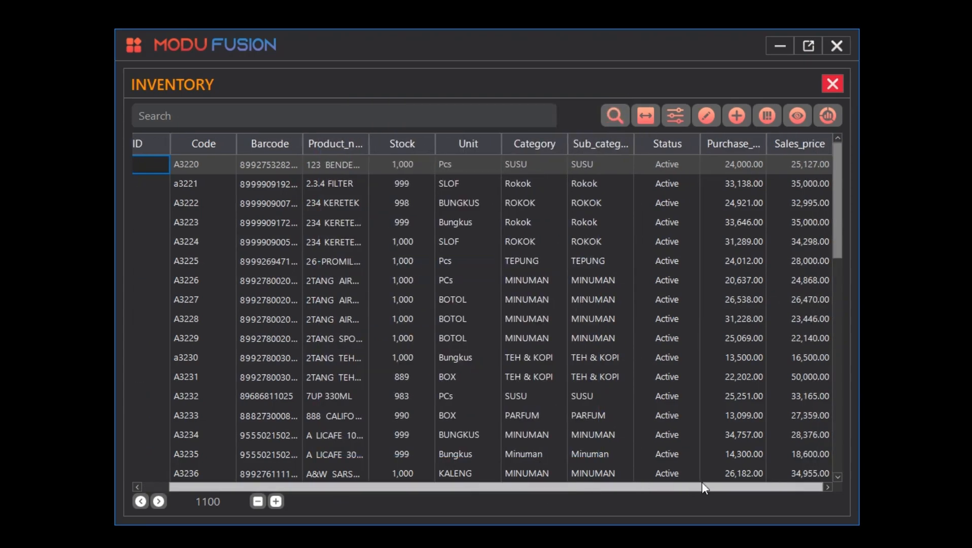
{"action": "left_click_drag", "start_coordinate": [702, 488], "coordinate": [660, 488]}
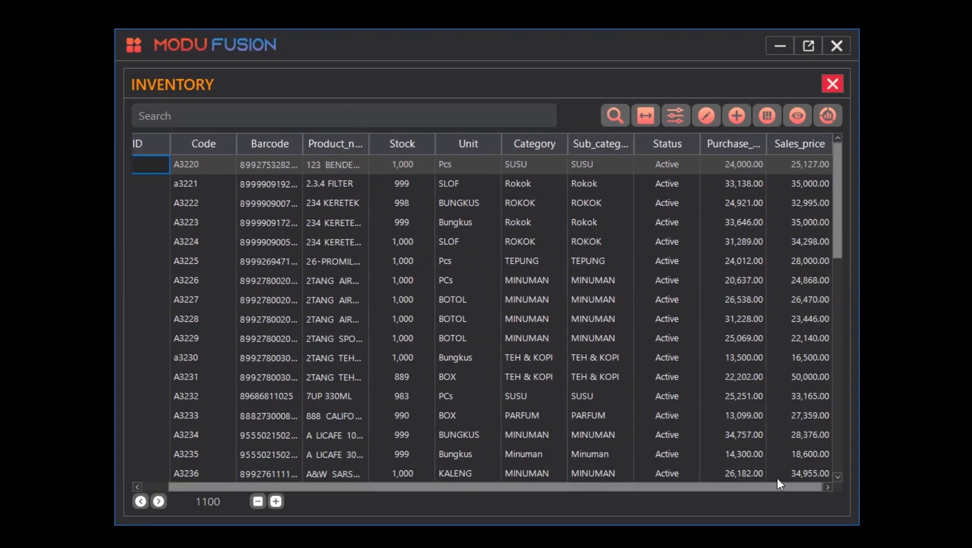
{"action": "left_click", "coordinate": [833, 85]}
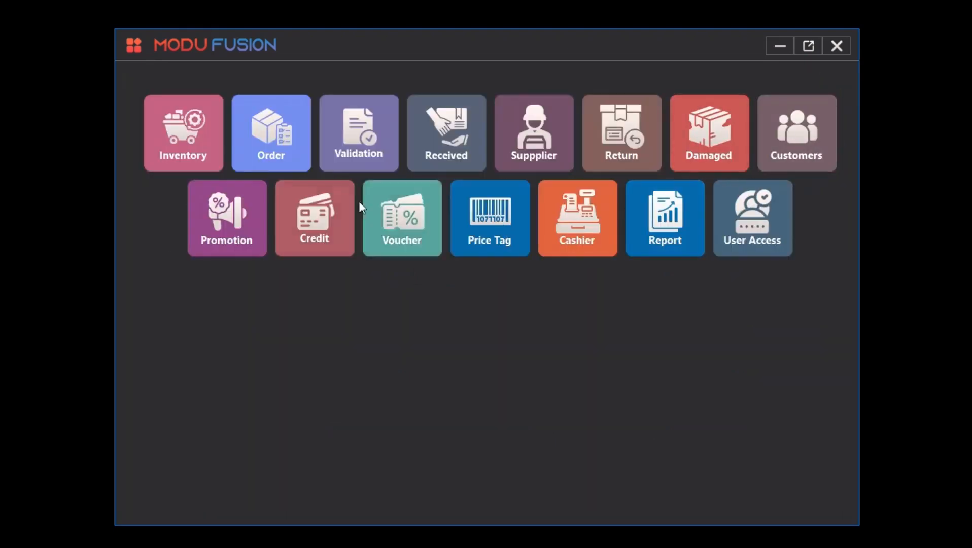
{"action": "left_click", "coordinate": [184, 130]}
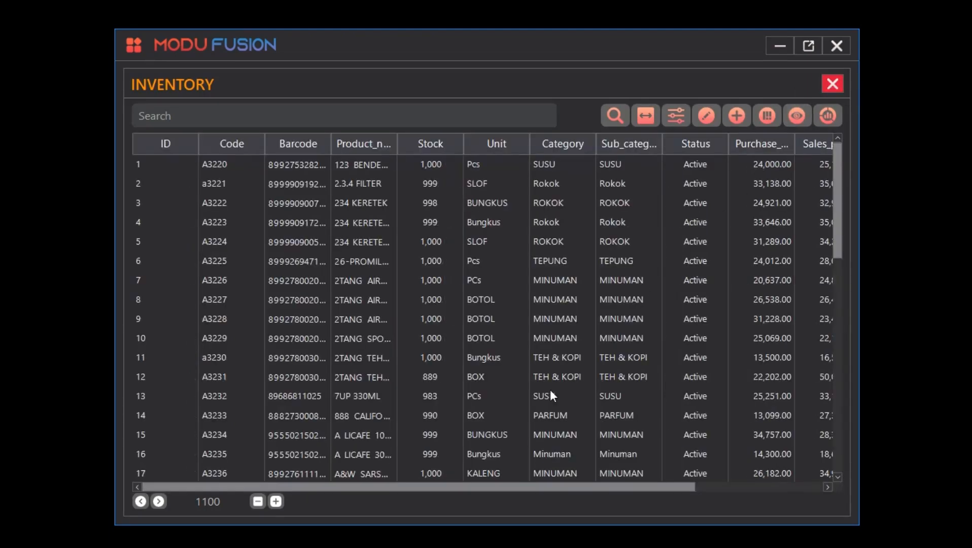
{"action": "left_click_drag", "start_coordinate": [397, 488], "coordinate": [579, 485]}
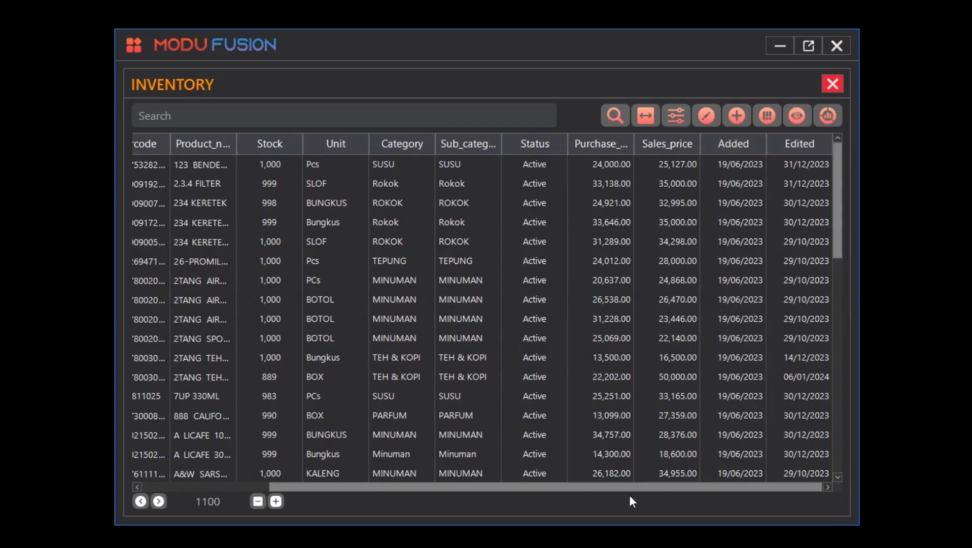
Turn off the Date added and Date of editing columns in the table settings and close the settings.
{"action": "left_click", "coordinate": [675, 116]}
{"action": "left_click", "coordinate": [530, 391]}
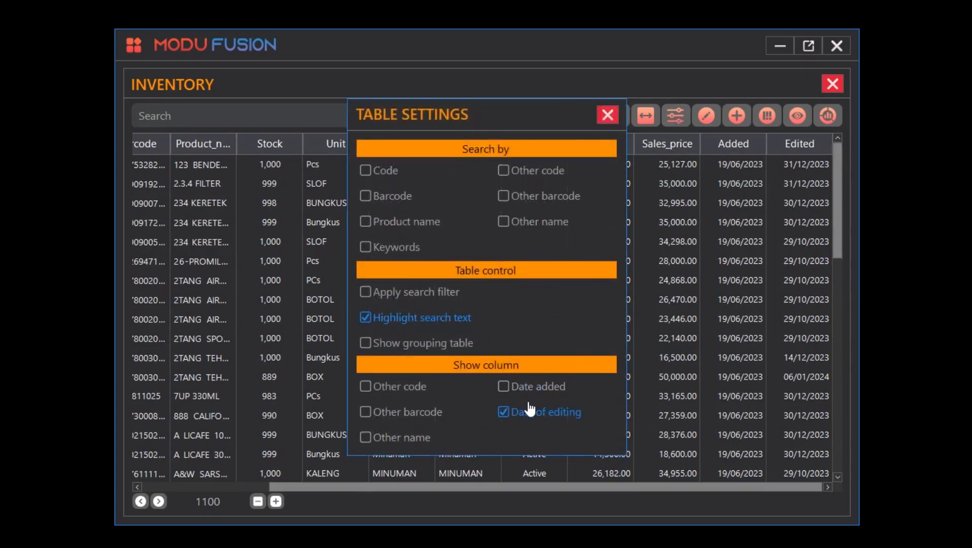
{"action": "left_click", "coordinate": [531, 412]}
{"action": "left_click", "coordinate": [609, 111]}
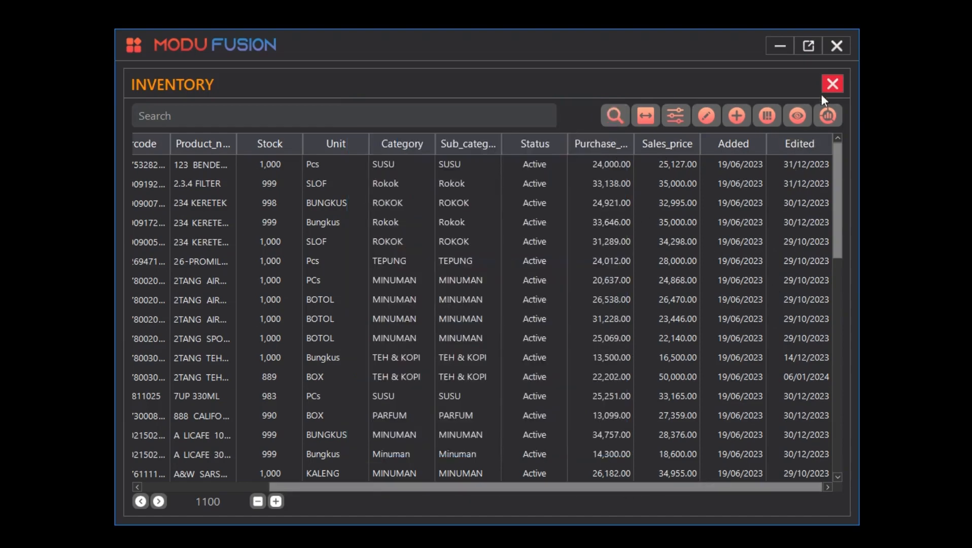
Close and reopen the Inventory module to reload the table, and check which columns are displayed.
{"action": "left_click", "coordinate": [831, 85]}
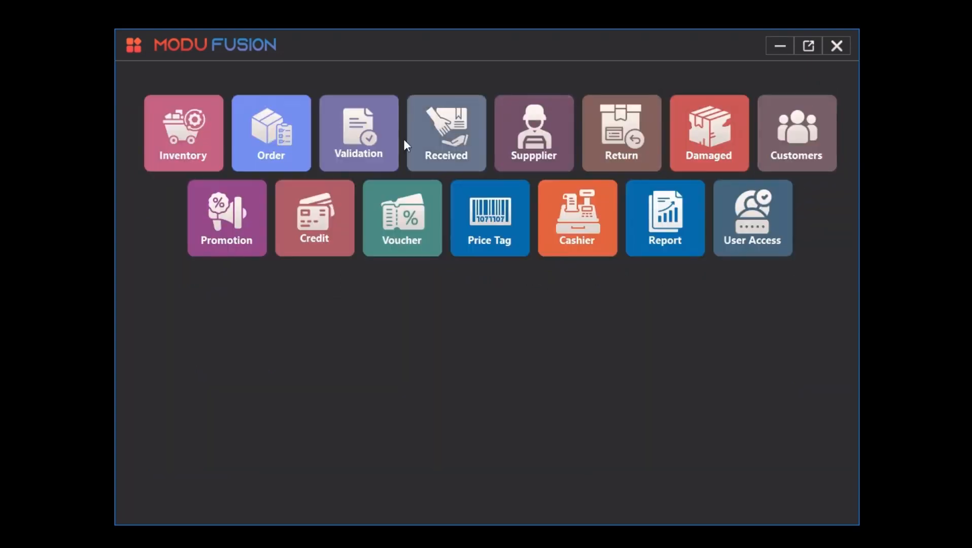
{"action": "left_click", "coordinate": [166, 144]}
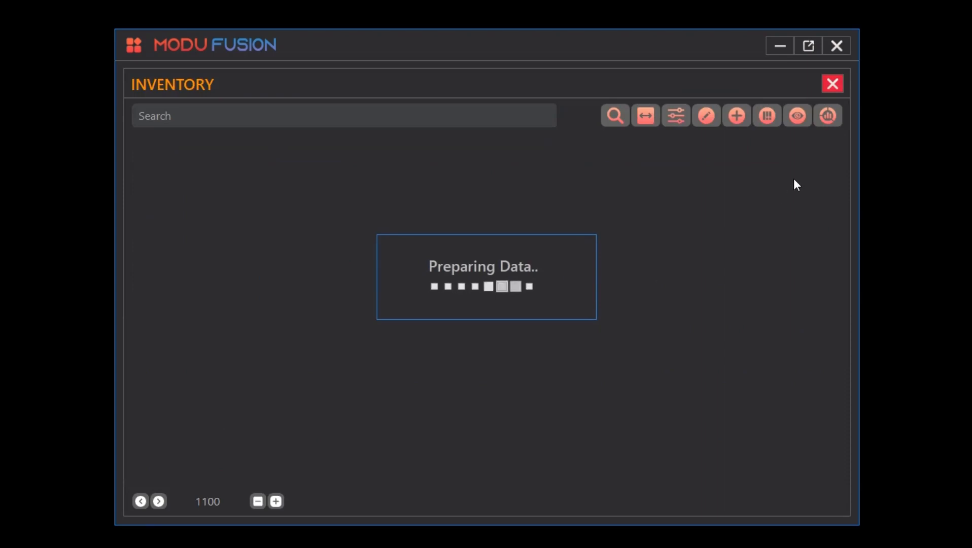
{"action": "left_click", "coordinate": [798, 116]}
{"action": "left_click_drag", "start_coordinate": [497, 487], "coordinate": [661, 489]}
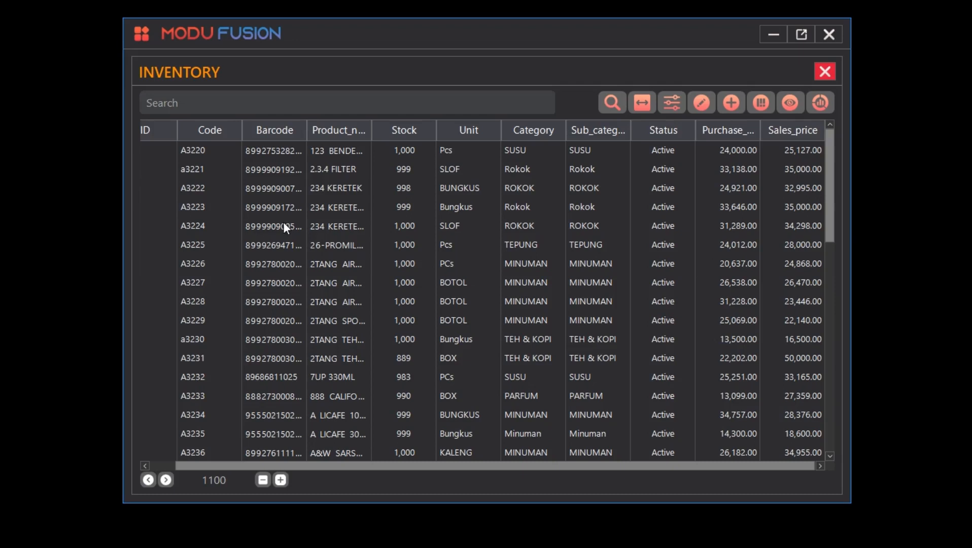
{"action": "scroll", "coordinate": [243, 463], "scroll_direction": "left", "scroll_amount": 1}
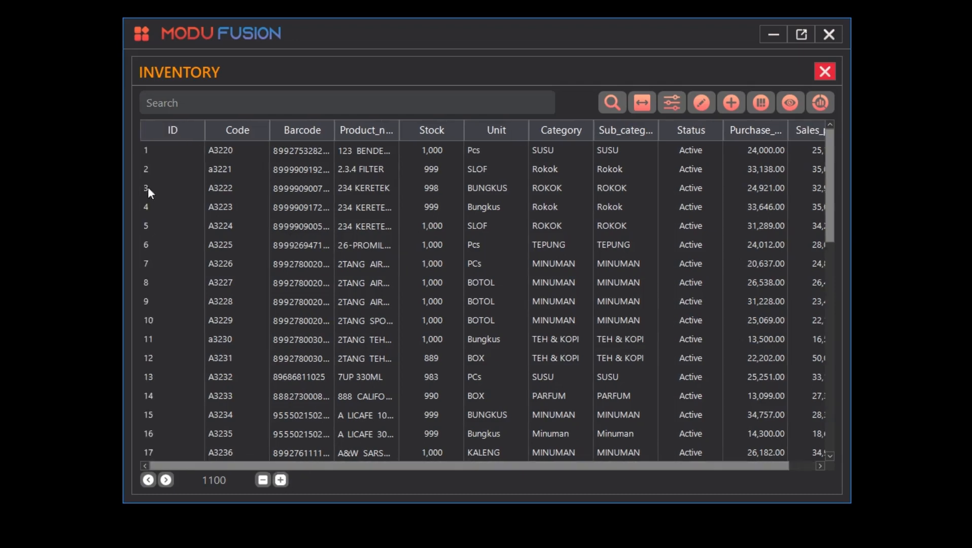
Select the inventory rows with IDs 3 to 6 and 9 to 15 together and copy them.
{"action": "left_click_drag", "start_coordinate": [169, 191], "coordinate": [175, 247]}
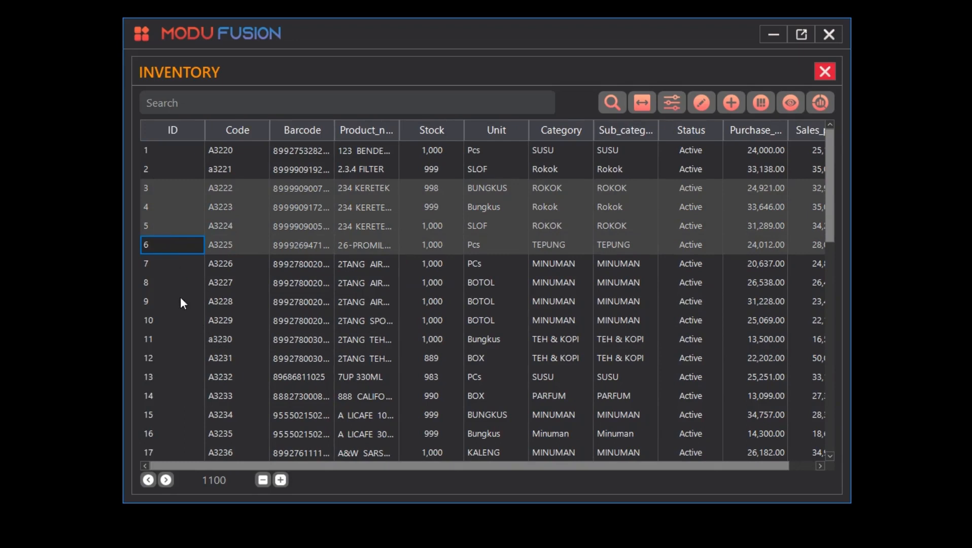
{"action": "left_click_drag", "start_coordinate": [181, 297], "coordinate": [155, 414]}
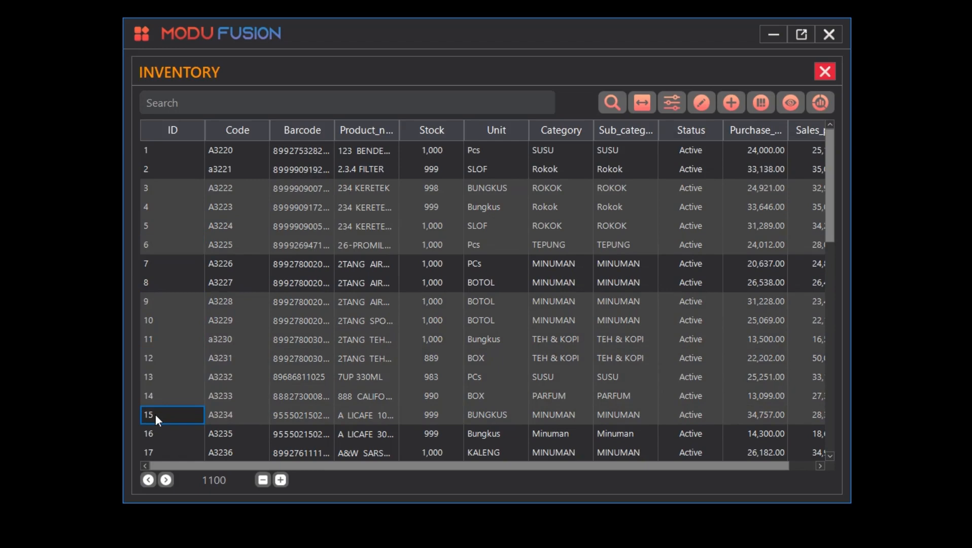
{"action": "right_click", "coordinate": [155, 414]}
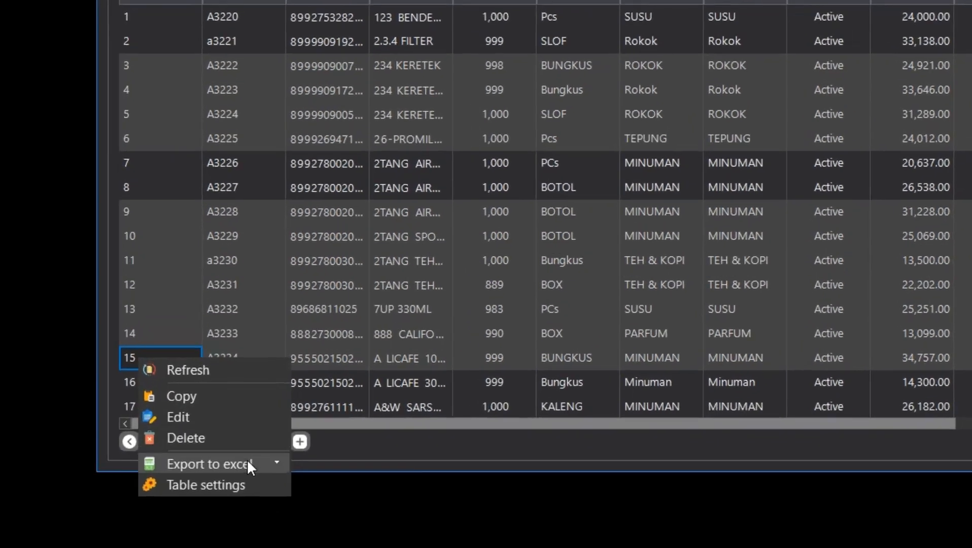
{"action": "mouse_move", "coordinate": [240, 497]}
{"action": "left_click", "coordinate": [197, 389]}
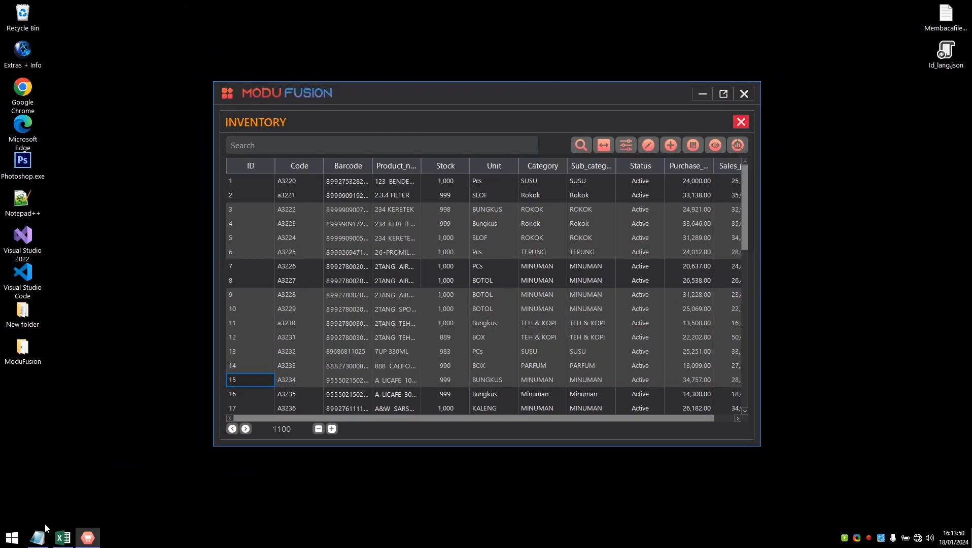
Switch to Notepad, paste the copied inventory rows into the blank document, and minimize Notepad after reviewing them.
{"action": "left_click", "coordinate": [38, 538]}
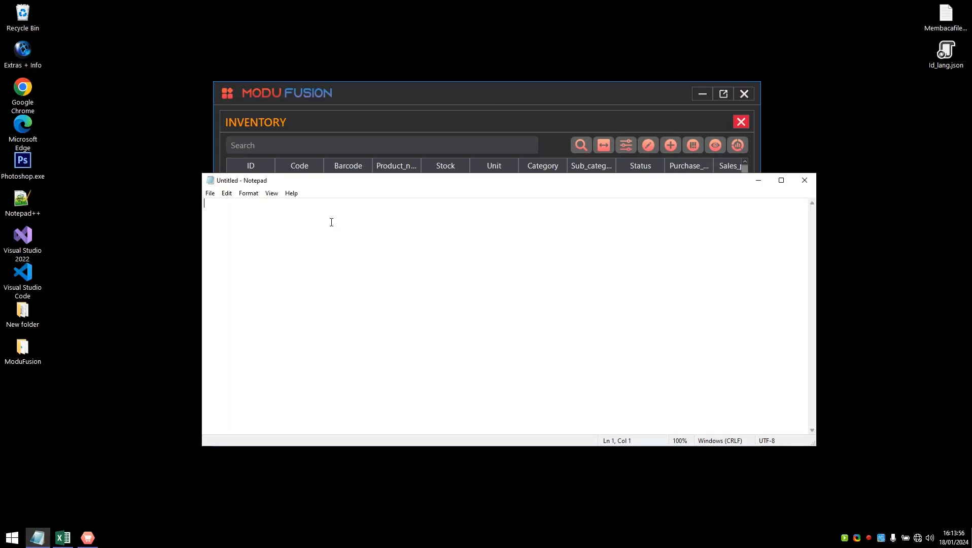
{"action": "right_click", "coordinate": [331, 221]}
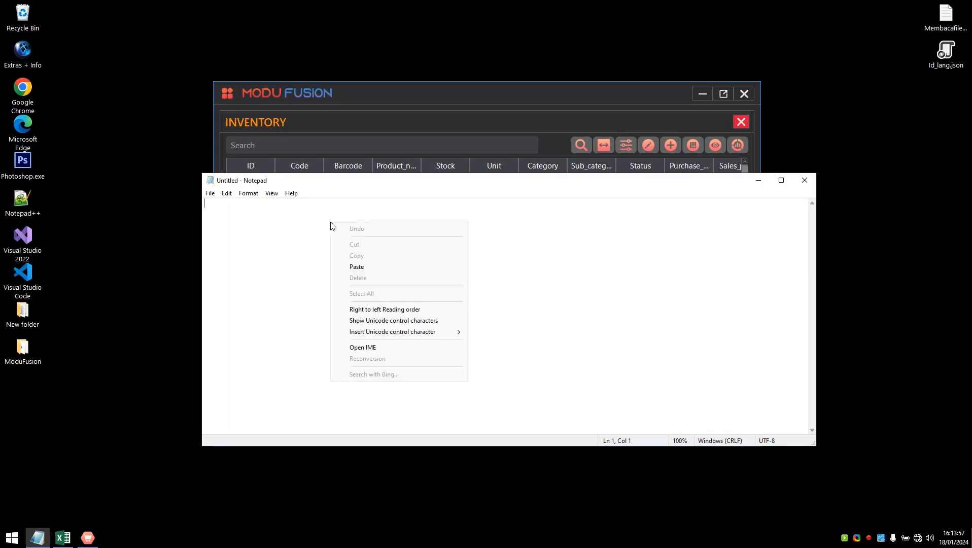
{"action": "left_click", "coordinate": [374, 266]}
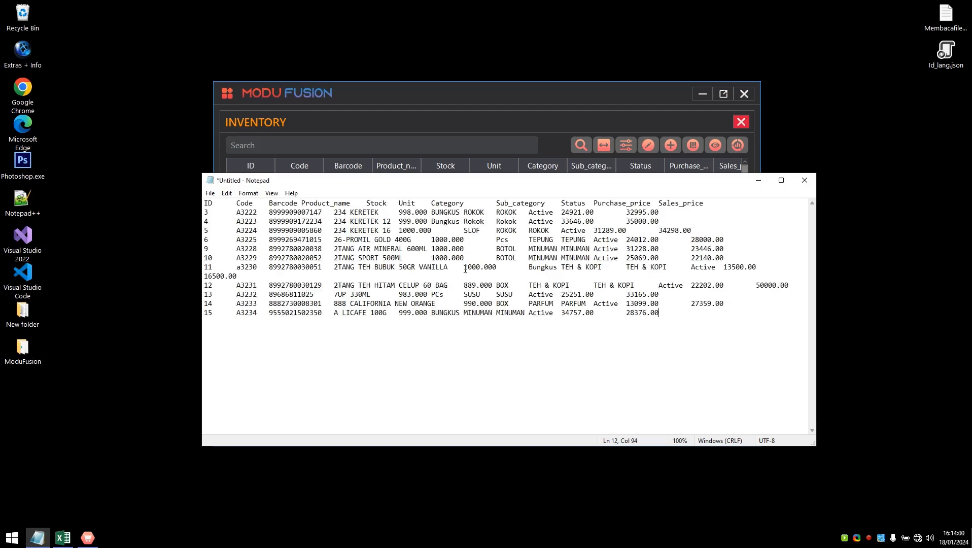
{"action": "left_click_drag", "start_coordinate": [727, 318], "coordinate": [537, 312]}
{"action": "left_click_drag", "start_coordinate": [474, 296], "coordinate": [701, 349]}
{"action": "left_click_drag", "start_coordinate": [582, 183], "coordinate": [568, 138]}
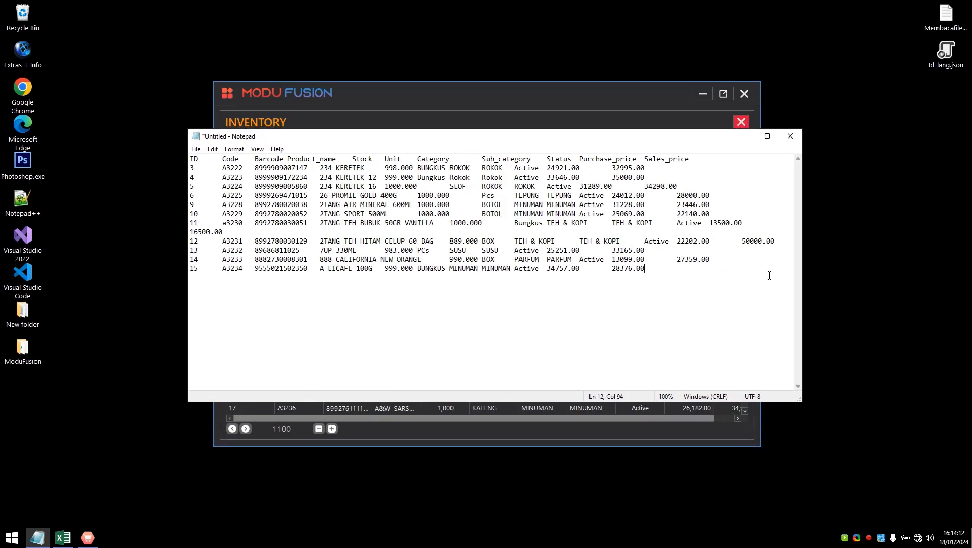
{"action": "left_click", "coordinate": [744, 136]}
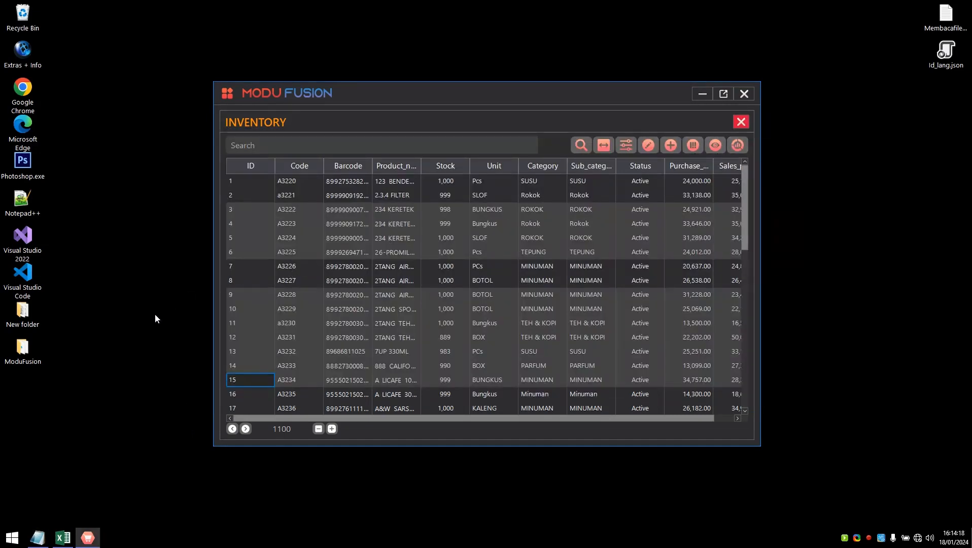
Switch to Excel and paste the copied inventory rows into cell A1 of Book1 as Text using Paste Special.
{"action": "left_click", "coordinate": [58, 540]}
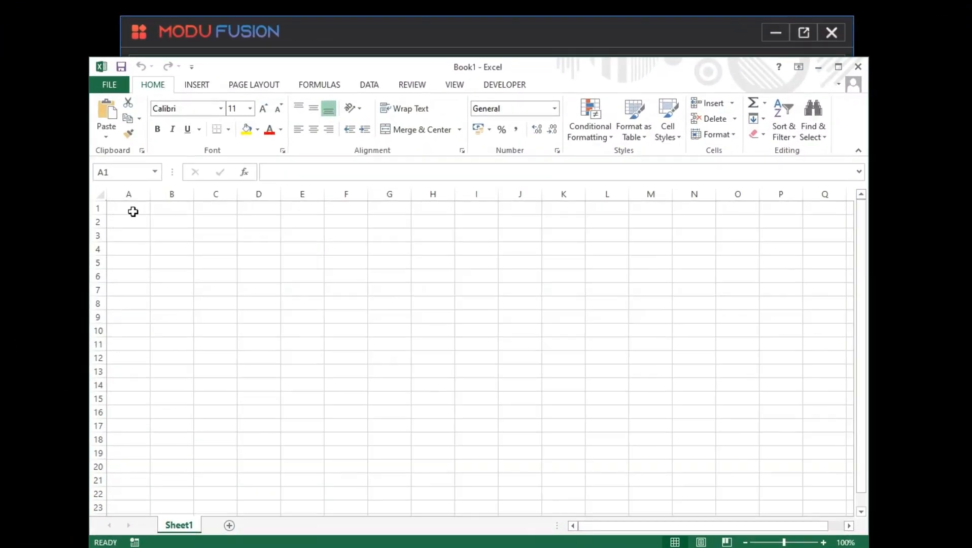
{"action": "right_click", "coordinate": [133, 211]}
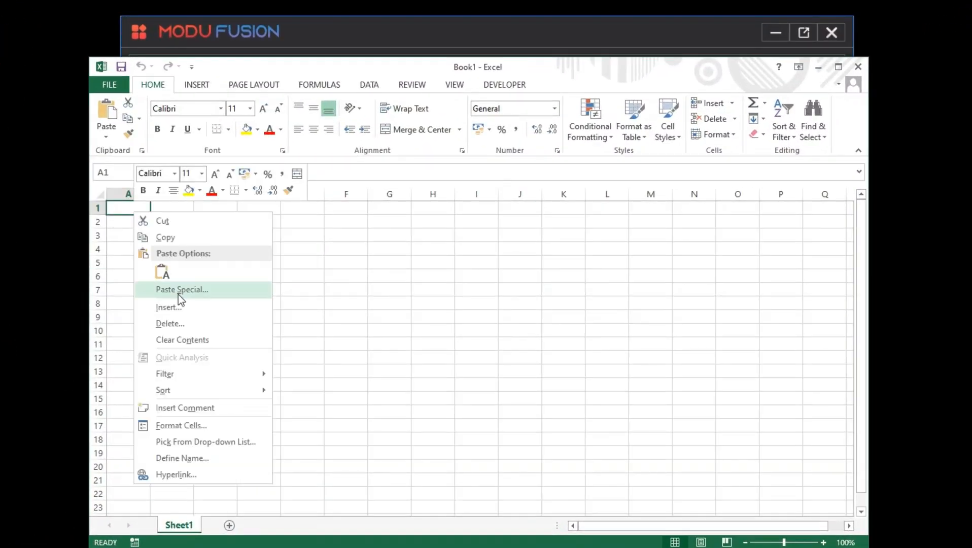
{"action": "left_click", "coordinate": [178, 290]}
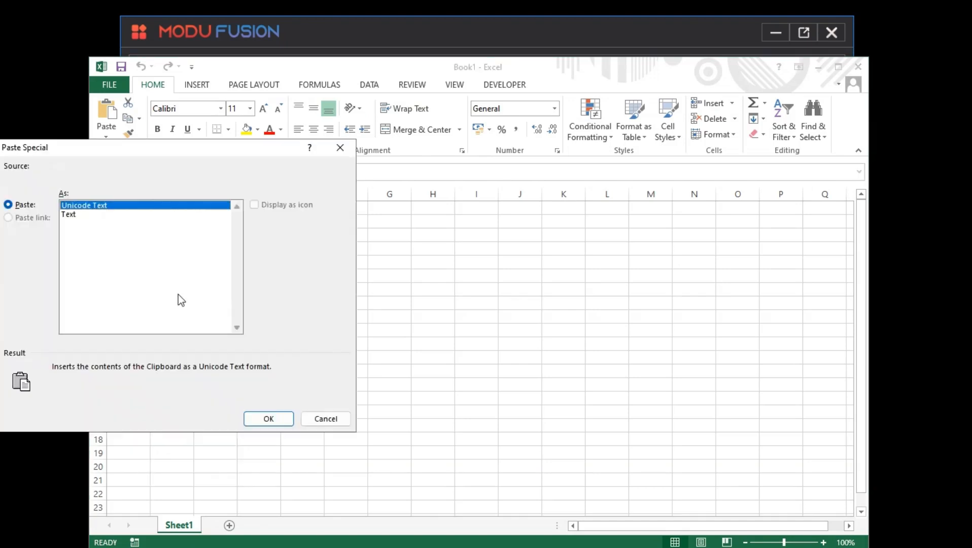
{"action": "left_click", "coordinate": [68, 215]}
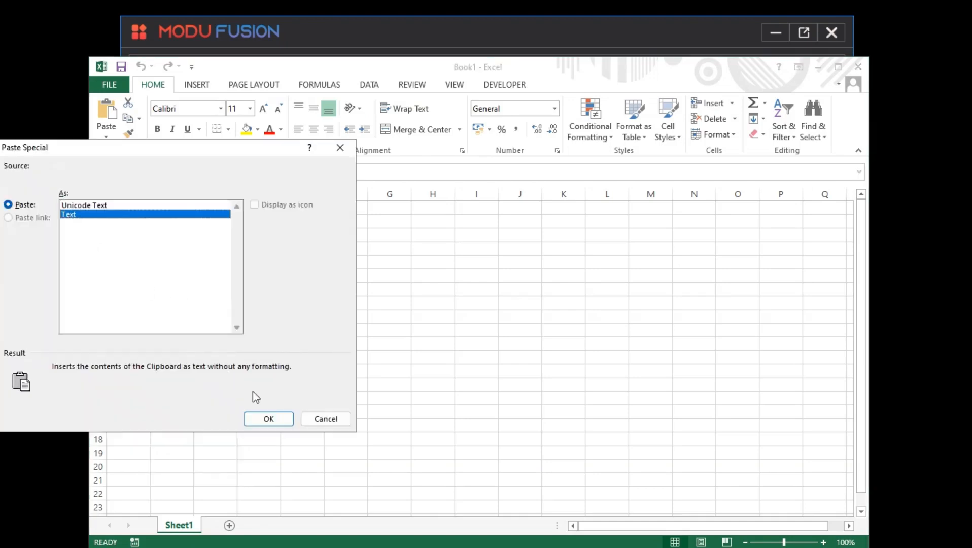
{"action": "left_click", "coordinate": [268, 418]}
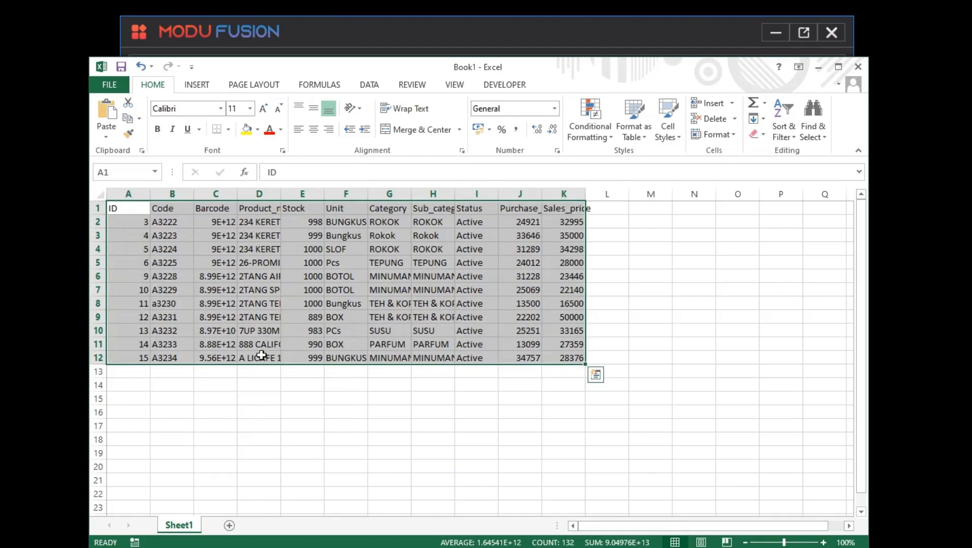
Auto-fit the widths of columns A to K to their contents and deselect the columns.
{"action": "mouse_move", "coordinate": [128, 194]}
{"action": "left_mouse_down"}
{"action": "mouse_move", "coordinate": [583, 198]}
{"action": "mouse_move", "coordinate": [563, 195]}
{"action": "left_mouse_up"}
{"action": "double_click", "coordinate": [237, 194]}
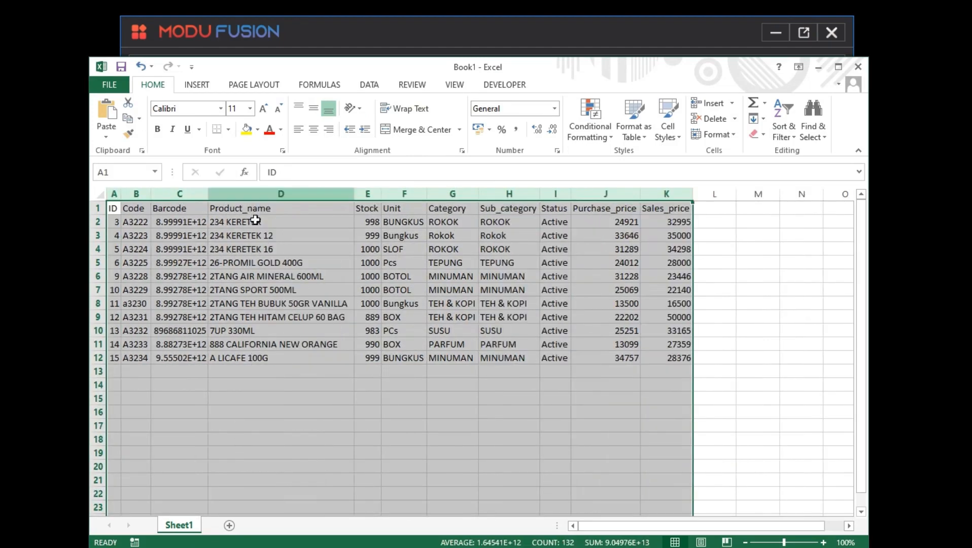
{"action": "left_click", "coordinate": [556, 398]}
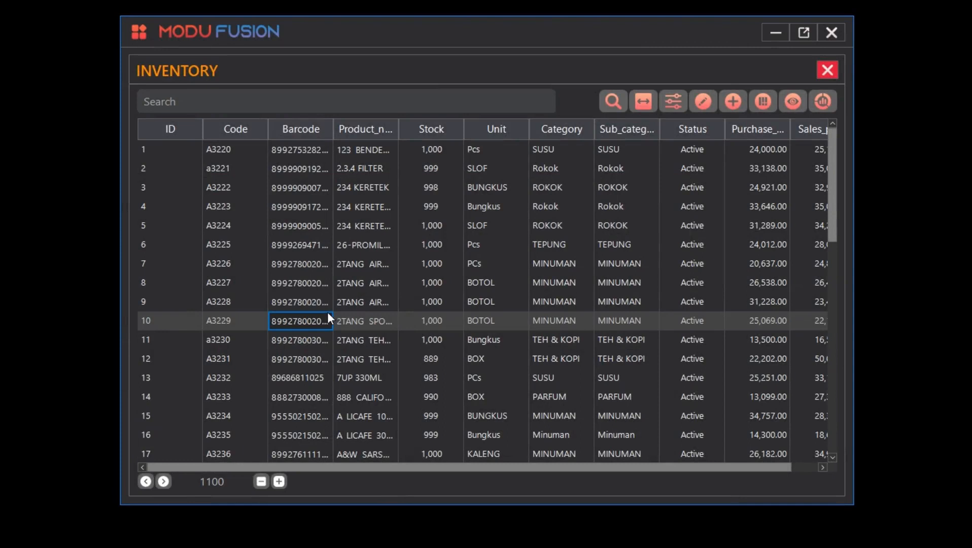
Examine the Export to excel options for an inventory row in Modu Fusion and dismiss them without exporting.
{"action": "right_click", "coordinate": [280, 270]}
{"action": "mouse_move", "coordinate": [346, 350]}
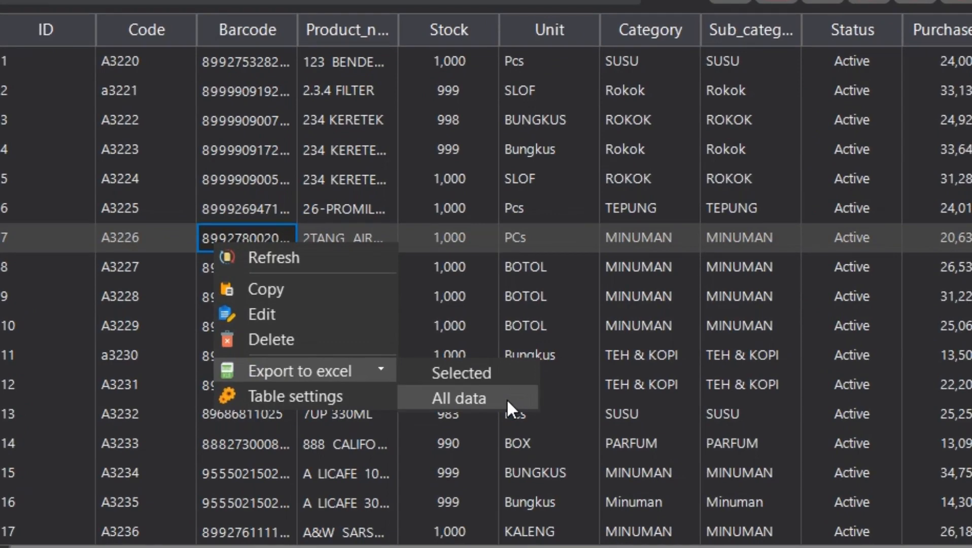
{"action": "left_click", "coordinate": [236, 143]}
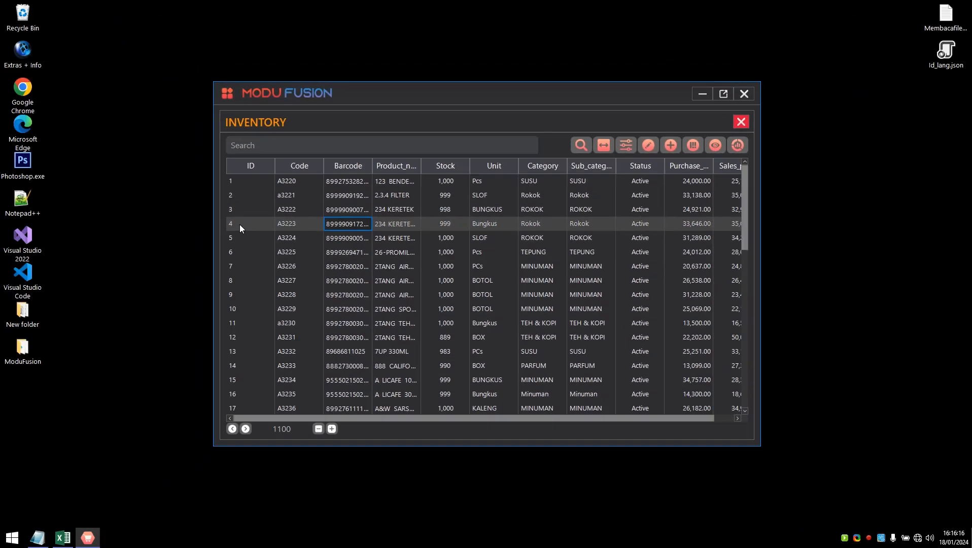
Select the inventory rows with IDs 4 to 10 and start an Excel export of the Selected data.
{"action": "left_click_drag", "start_coordinate": [241, 225], "coordinate": [251, 304]}
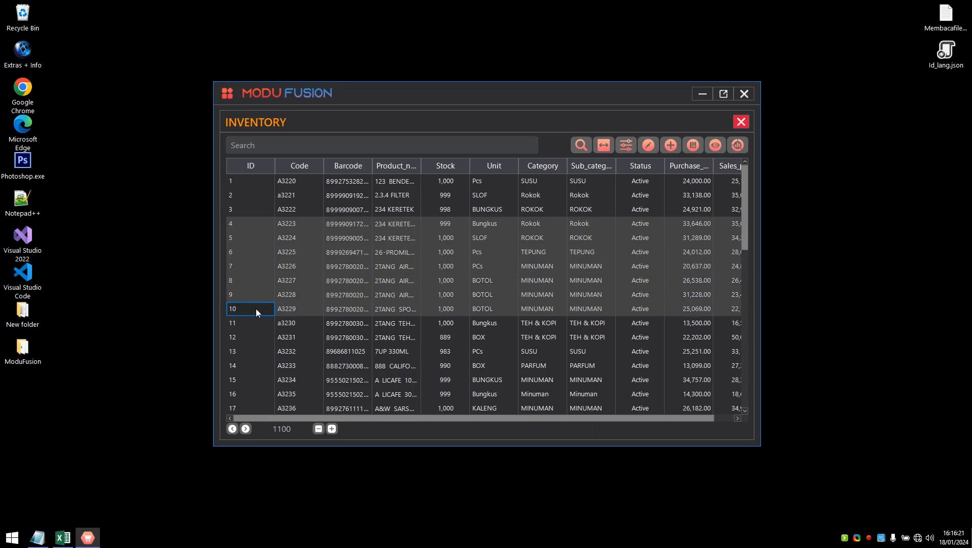
{"action": "right_click", "coordinate": [255, 308]}
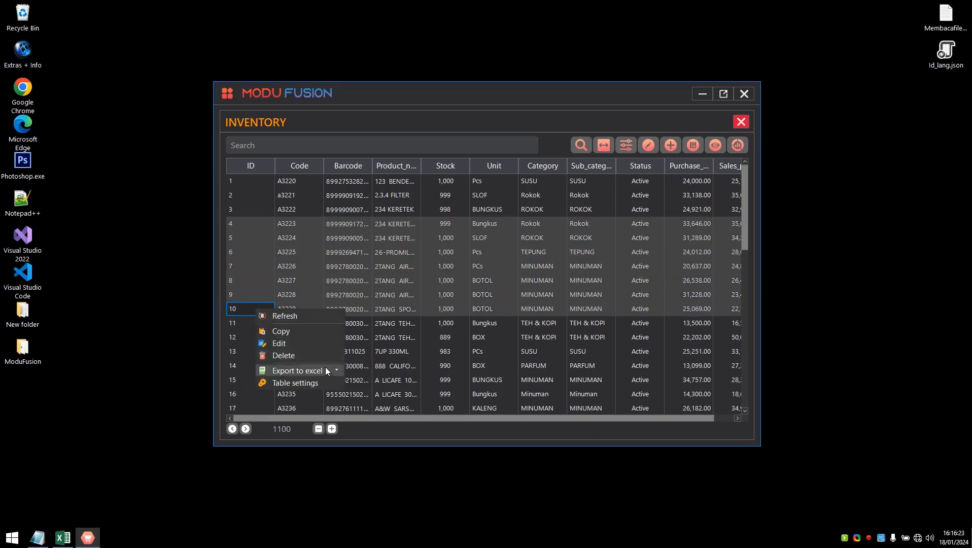
{"action": "mouse_move", "coordinate": [324, 372]}
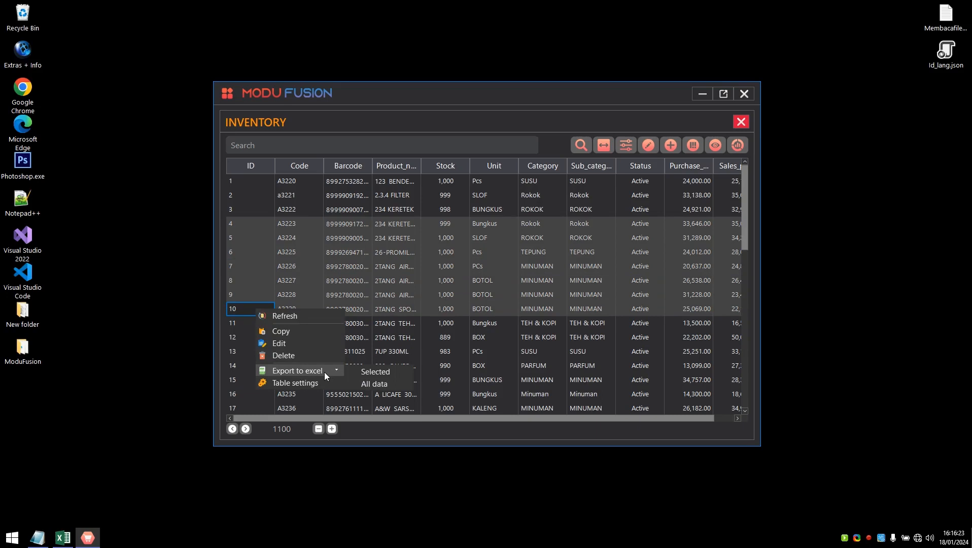
{"action": "left_click", "coordinate": [375, 370]}
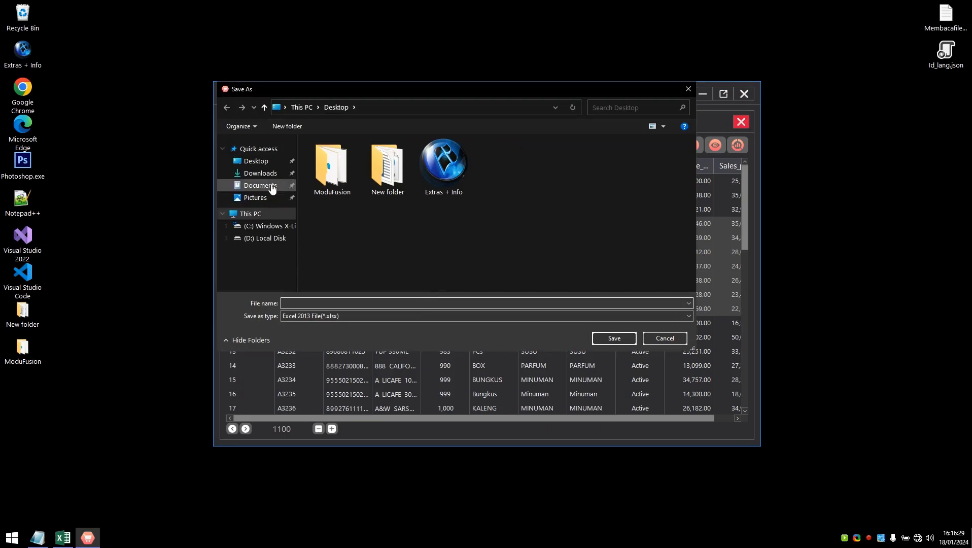
Save the export to the Desktop as 123 in the Excel 2013 File (*.xlsx) format and open 123.xlsx in Excel.
{"action": "left_click", "coordinate": [260, 161]}
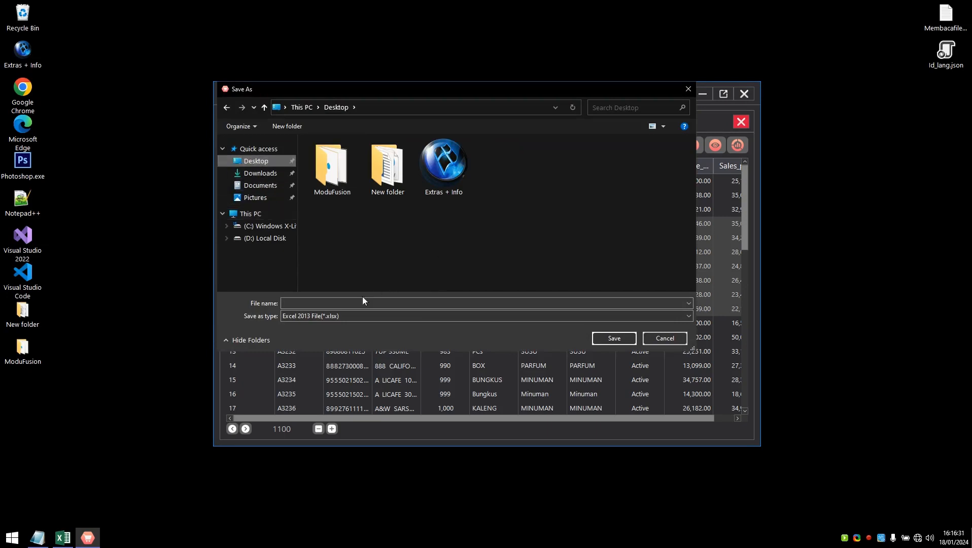
{"action": "left_click", "coordinate": [347, 302]}
{"action": "type", "text": "123"}
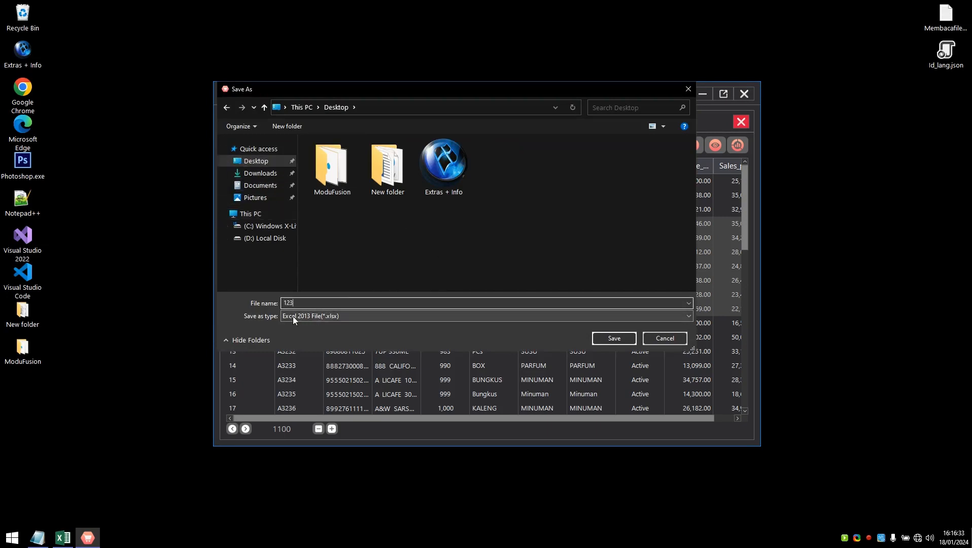
{"action": "left_click", "coordinate": [426, 316]}
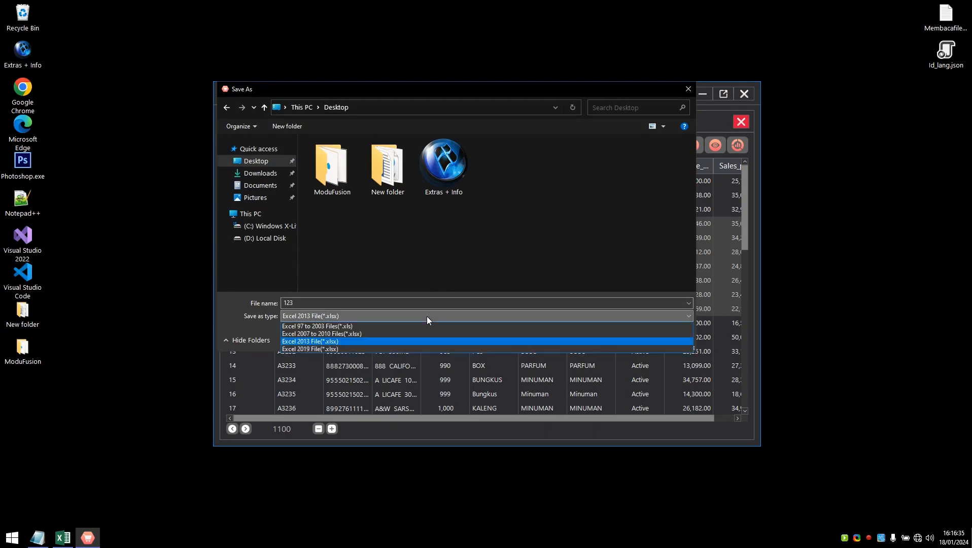
{"action": "left_click", "coordinate": [341, 342]}
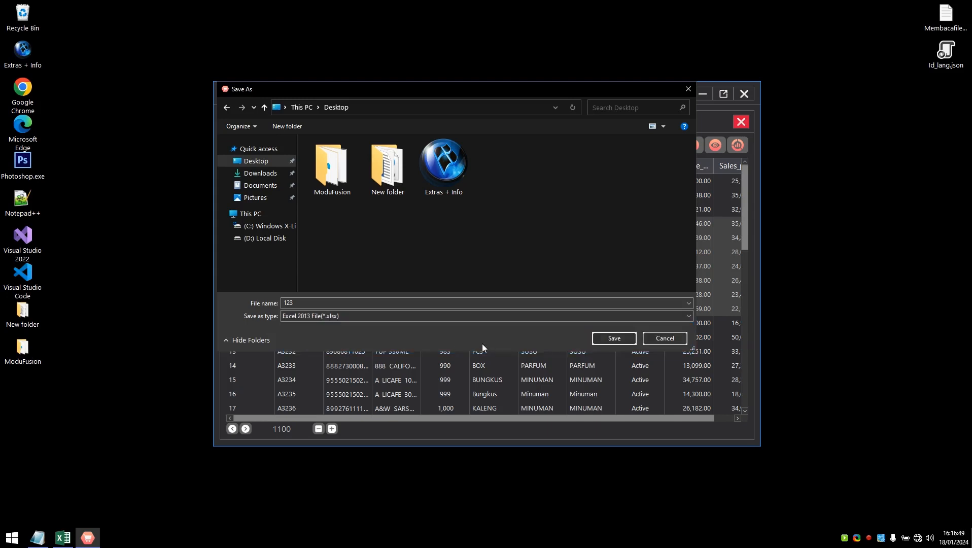
{"action": "left_click", "coordinate": [599, 302]}
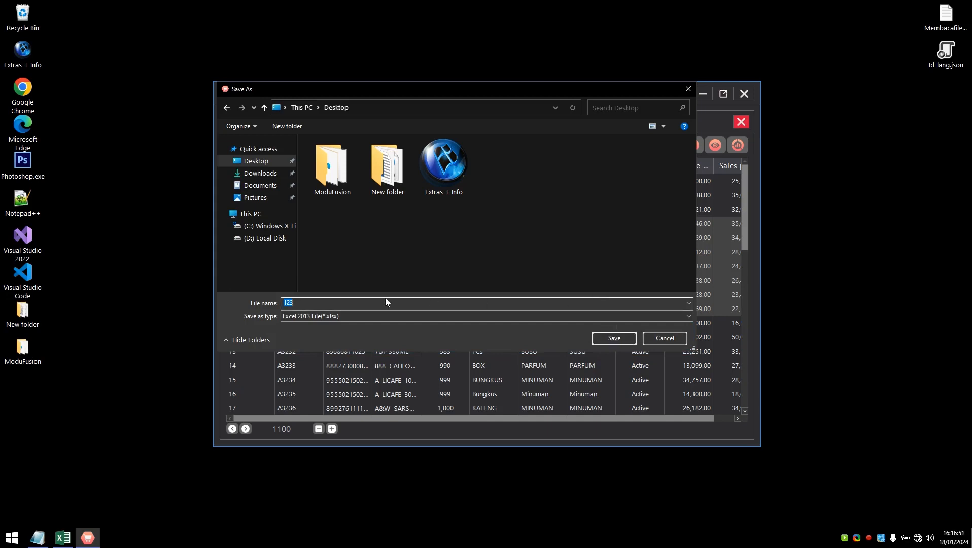
{"action": "left_click", "coordinate": [613, 339]}
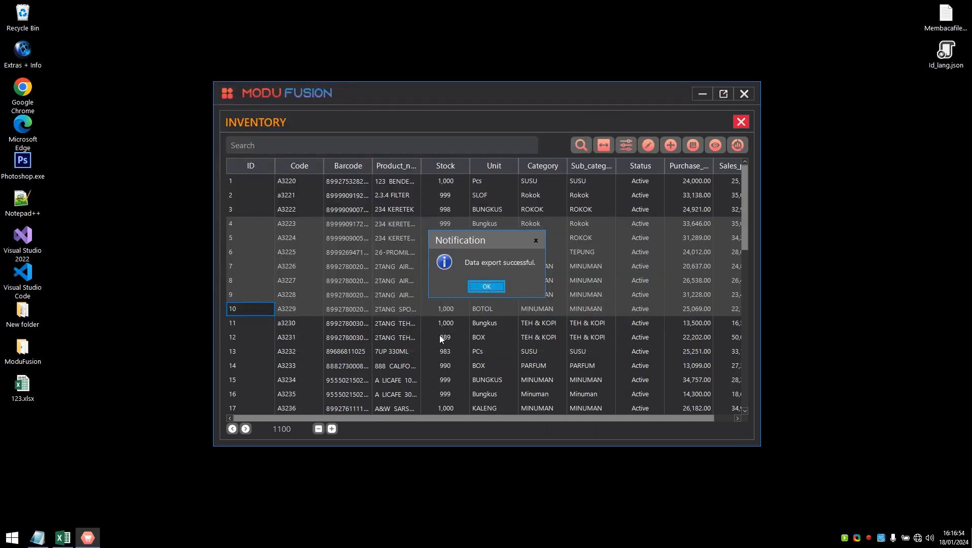
{"action": "left_click", "coordinate": [31, 387]}
{"action": "double_click", "coordinate": [29, 387]}
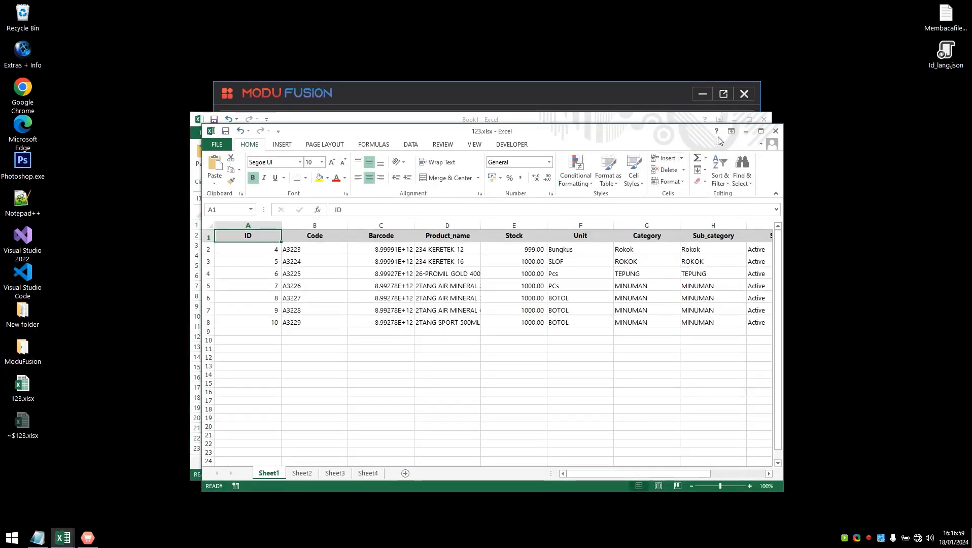
Close the open Excel workbooks, discarding the changes to Book1.
{"action": "left_click", "coordinate": [764, 120]}
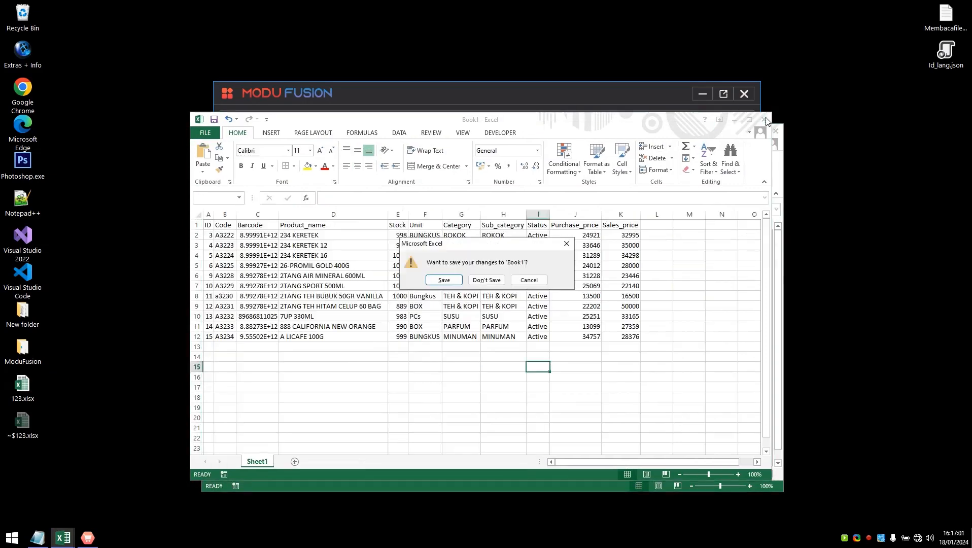
{"action": "left_click", "coordinate": [484, 280]}
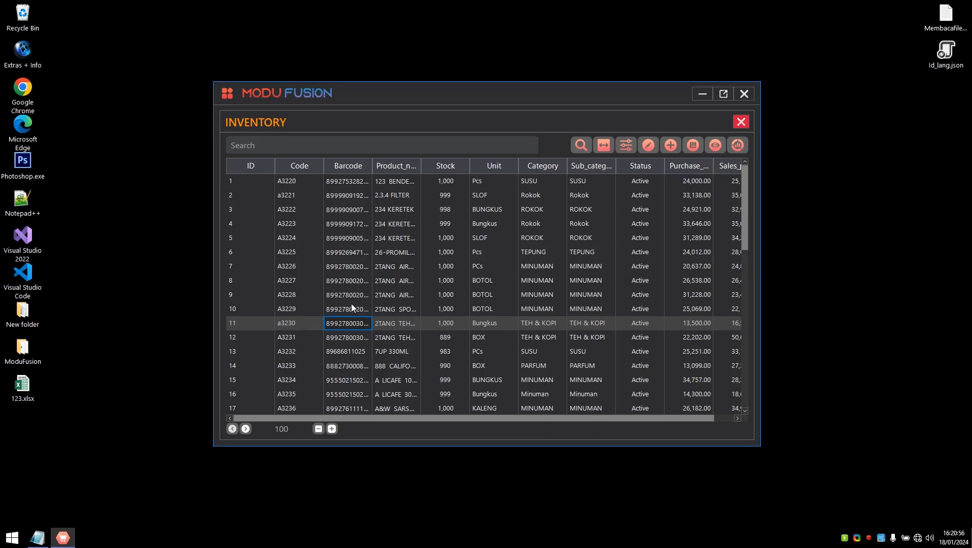
Export All data from the Modu Fusion inventory to the Desktop as a in the Excel 2013 File (*.xlsx) format.
{"action": "right_click", "coordinate": [349, 284]}
{"action": "mouse_move", "coordinate": [400, 344]}
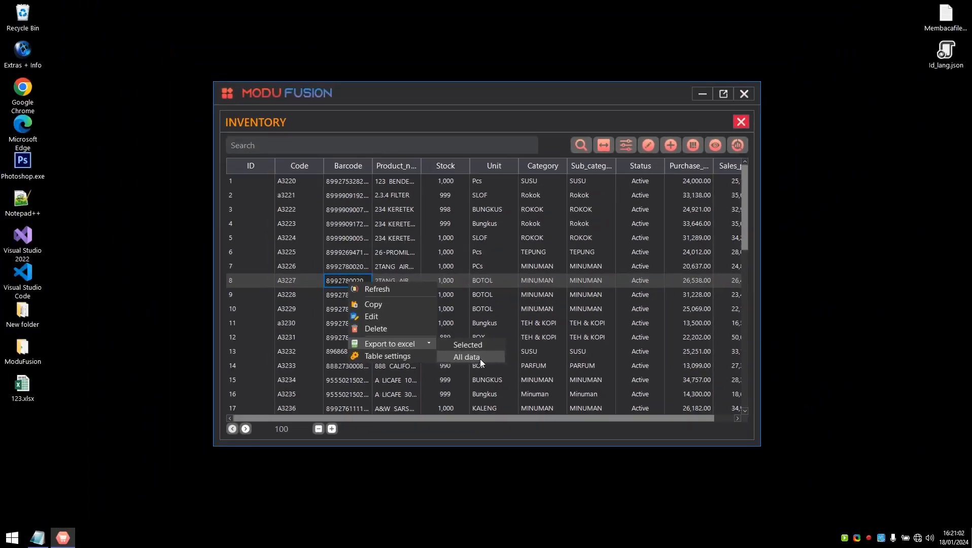
{"action": "left_click", "coordinate": [475, 407]}
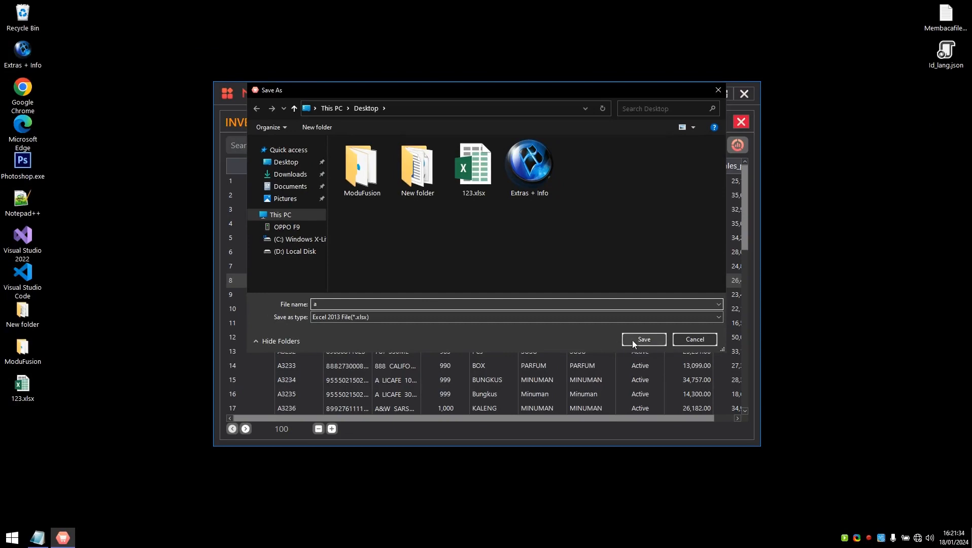
{"action": "left_click", "coordinate": [786, 317]}
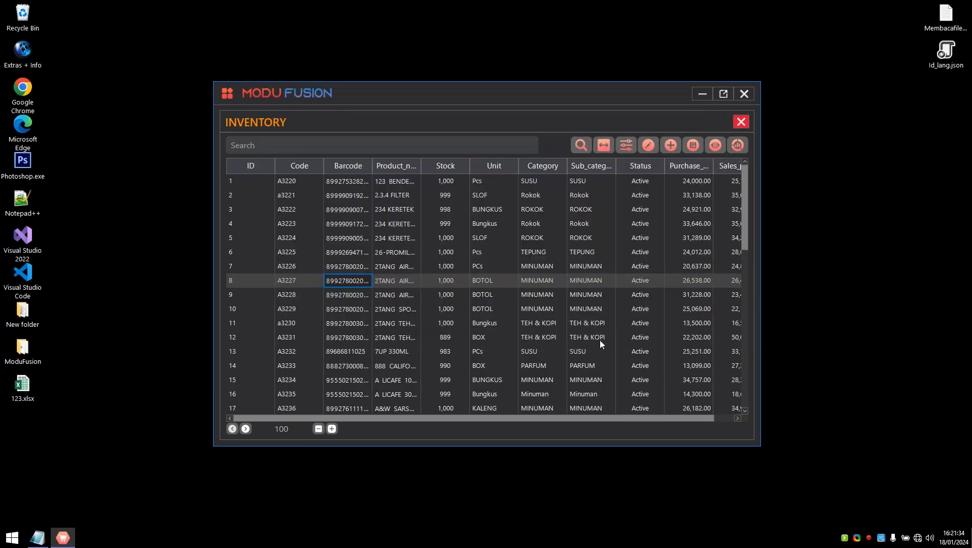
{"action": "left_click", "coordinate": [492, 290]}
Open a.xlsx in Excel, look through the exported inventory rows and close the workbook.
{"action": "double_click", "coordinate": [22, 427]}
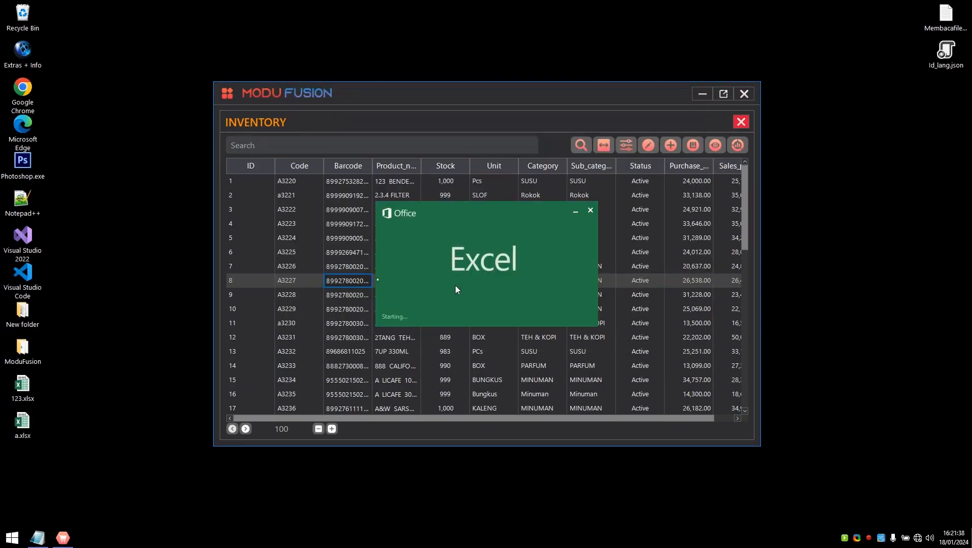
{"action": "scroll", "coordinate": [449, 280], "scroll_direction": "down", "scroll_amount": 12}
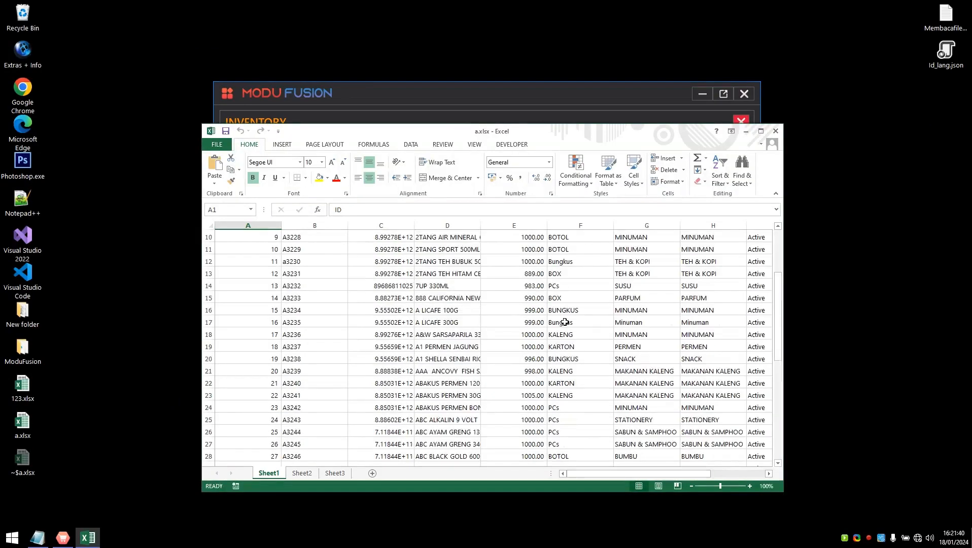
{"action": "scroll", "coordinate": [686, 319], "scroll_direction": "up", "scroll_amount": 5}
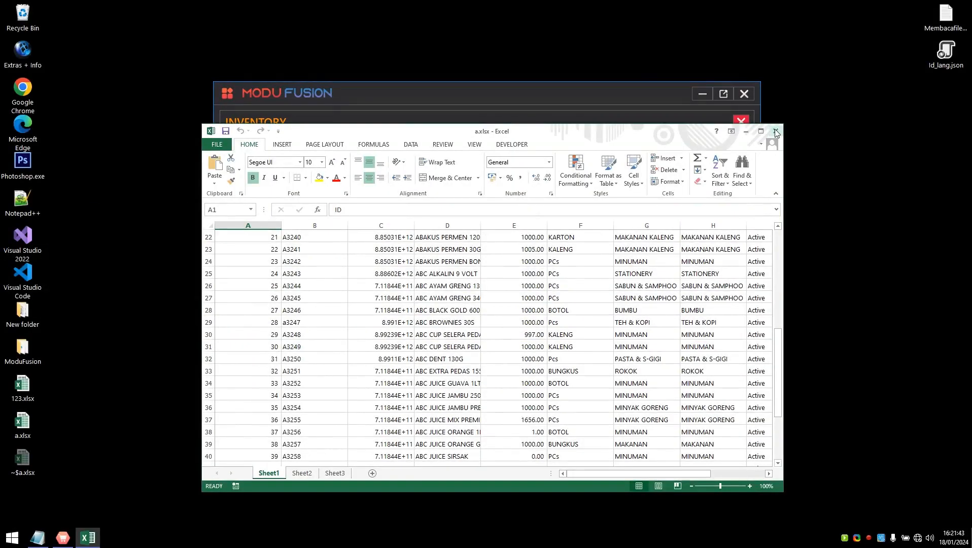
{"action": "left_click", "coordinate": [775, 132]}
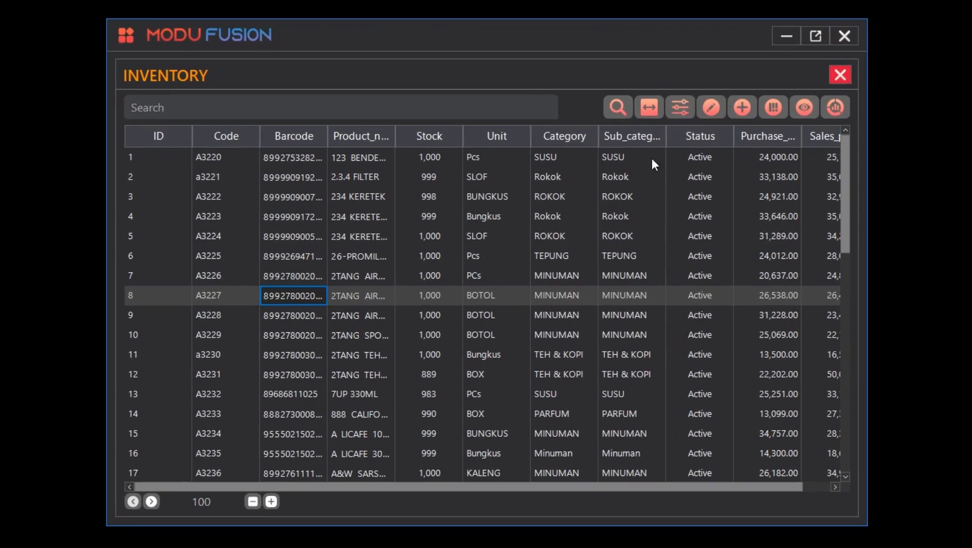
Enable Show grouping table in the Modu Fusion table settings and group the inventory by Category and then Unit.
{"action": "right_click", "coordinate": [279, 292]}
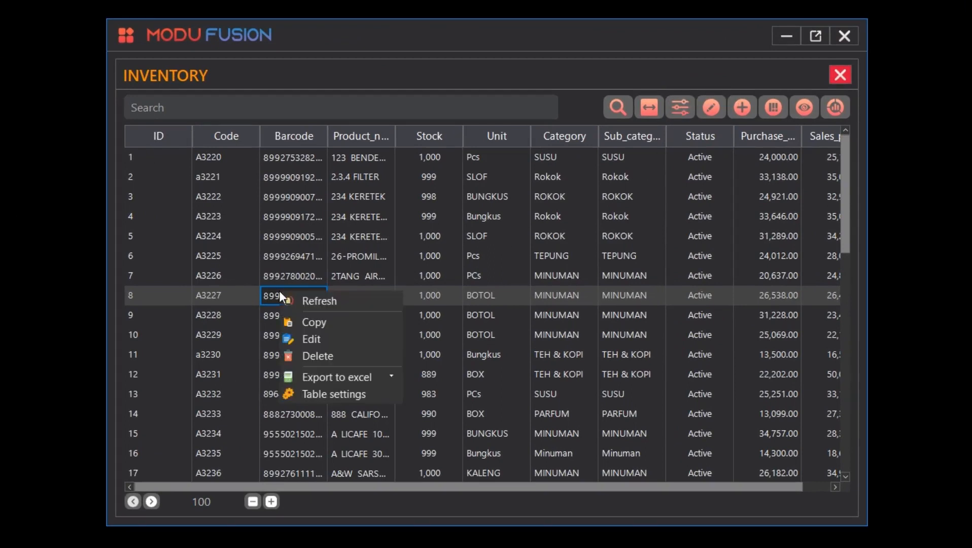
{"action": "left_click", "coordinate": [330, 394]}
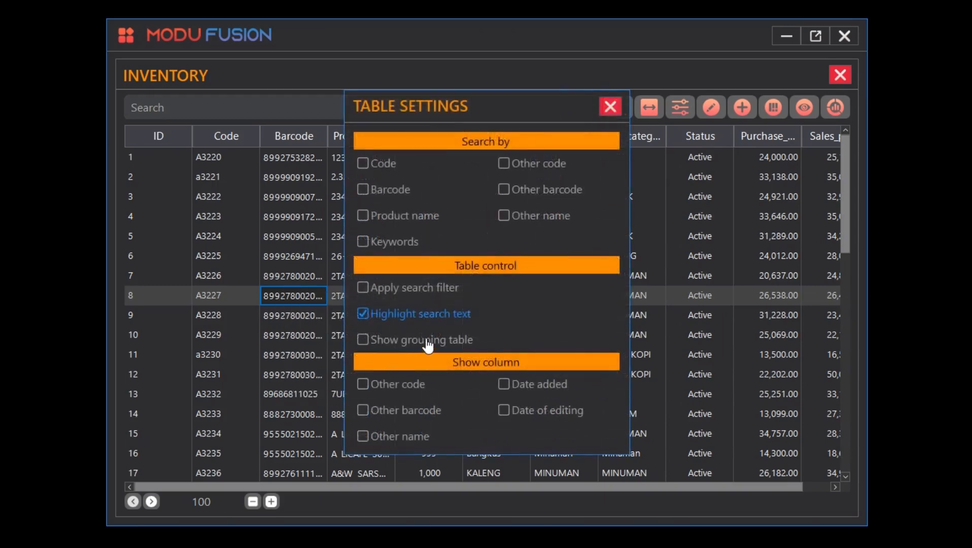
{"action": "left_click", "coordinate": [429, 345]}
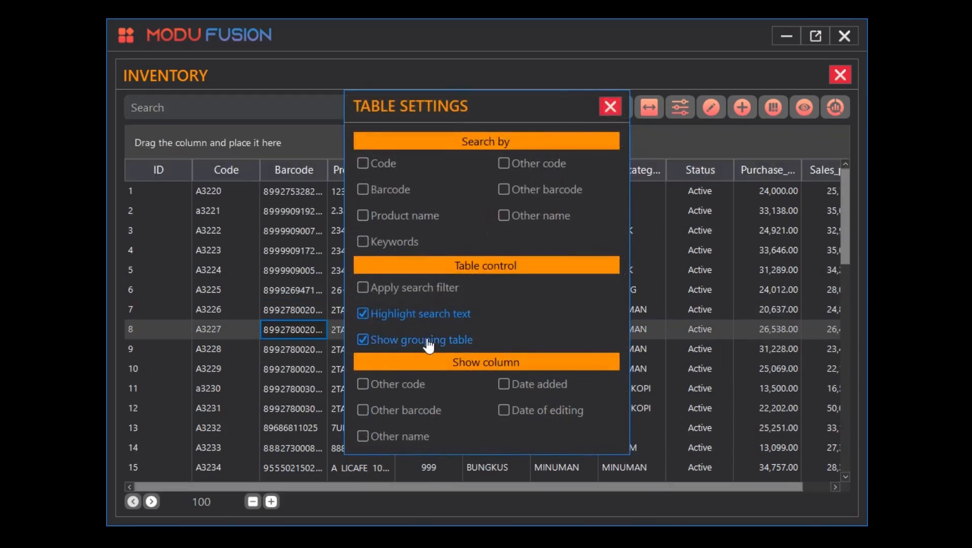
{"action": "left_click", "coordinate": [610, 106]}
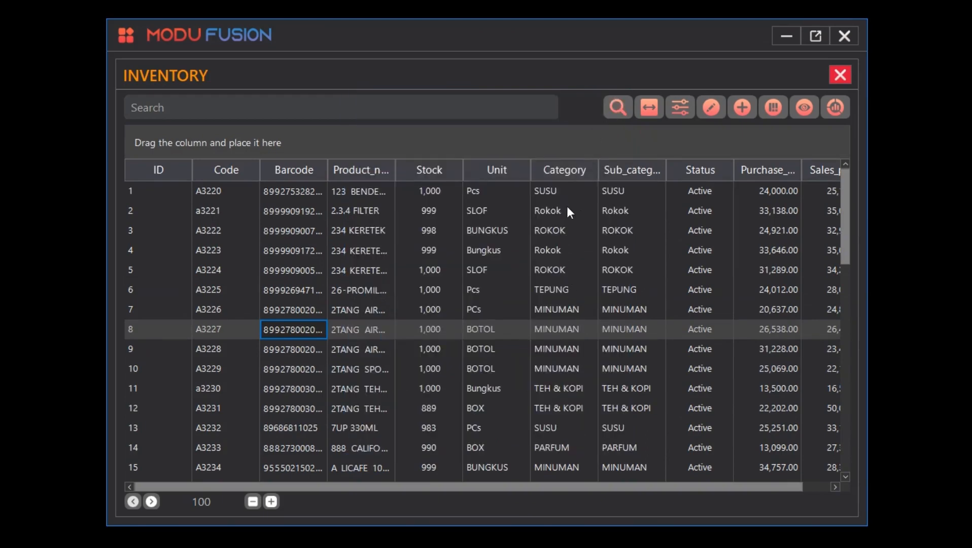
{"action": "left_click_drag", "start_coordinate": [567, 173], "coordinate": [380, 144]}
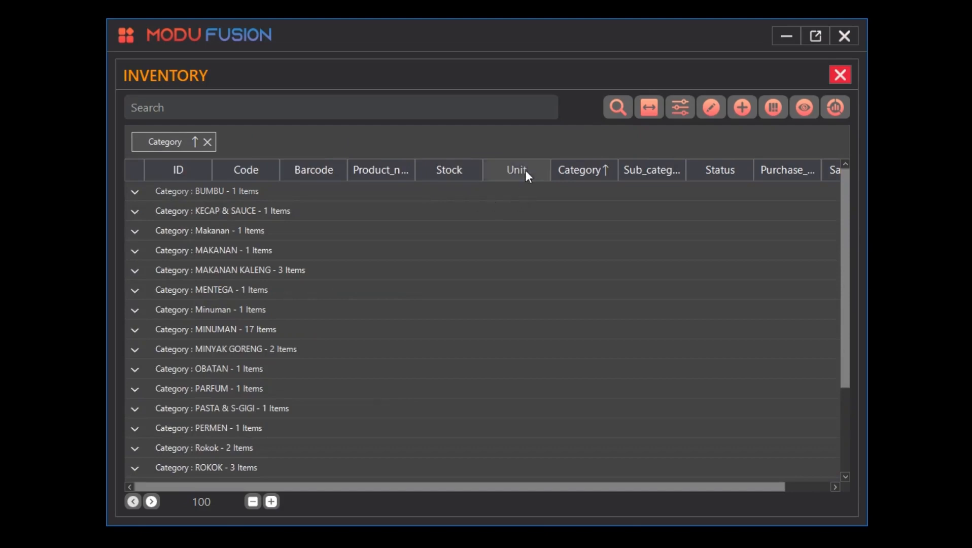
{"action": "left_click_drag", "start_coordinate": [522, 170], "coordinate": [350, 147]}
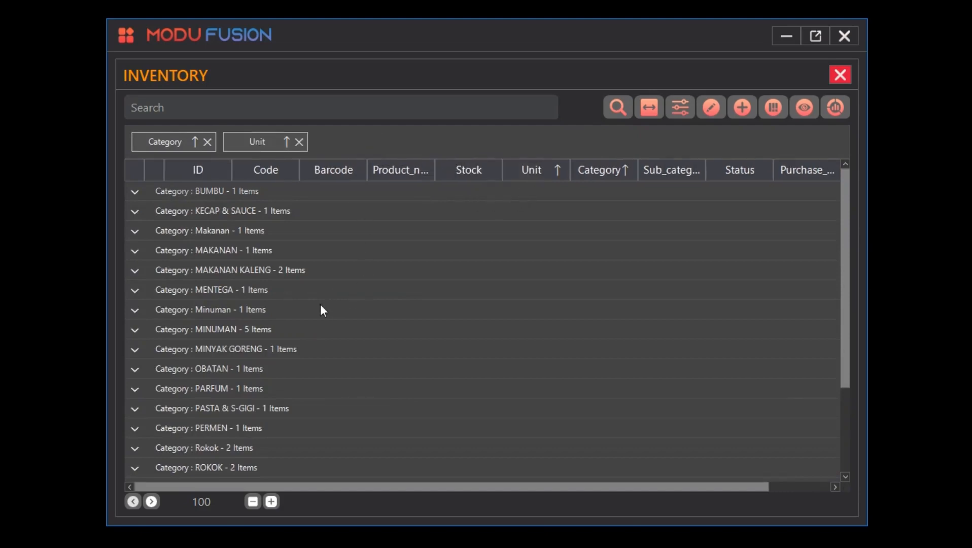
Export All data from the grouped inventory table to the Desktop as 321 in the Excel 2013 File (*.xlsx) format.
{"action": "right_click", "coordinate": [311, 269]}
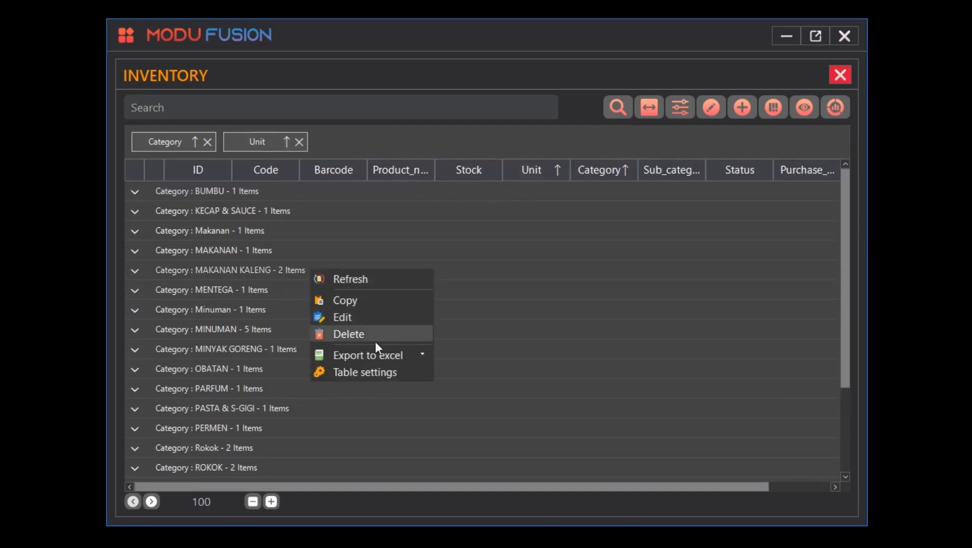
{"action": "mouse_move", "coordinate": [390, 355]}
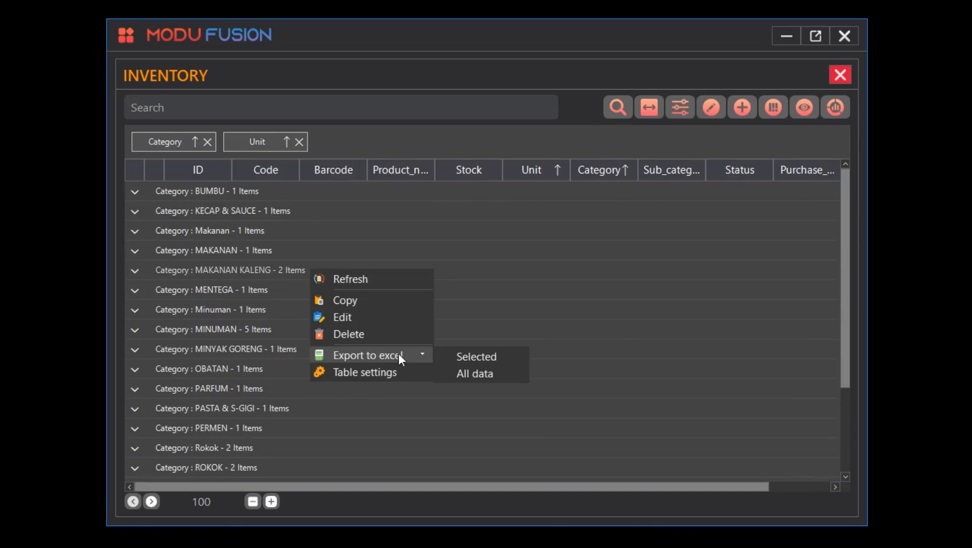
{"action": "left_click", "coordinate": [475, 373]}
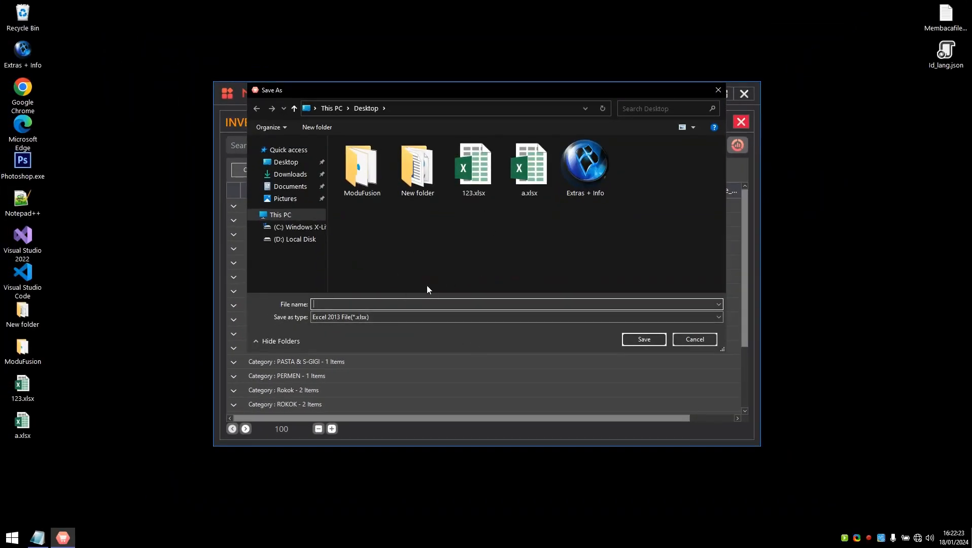
{"action": "type", "text": "321"}
{"action": "left_click", "coordinate": [629, 340]}
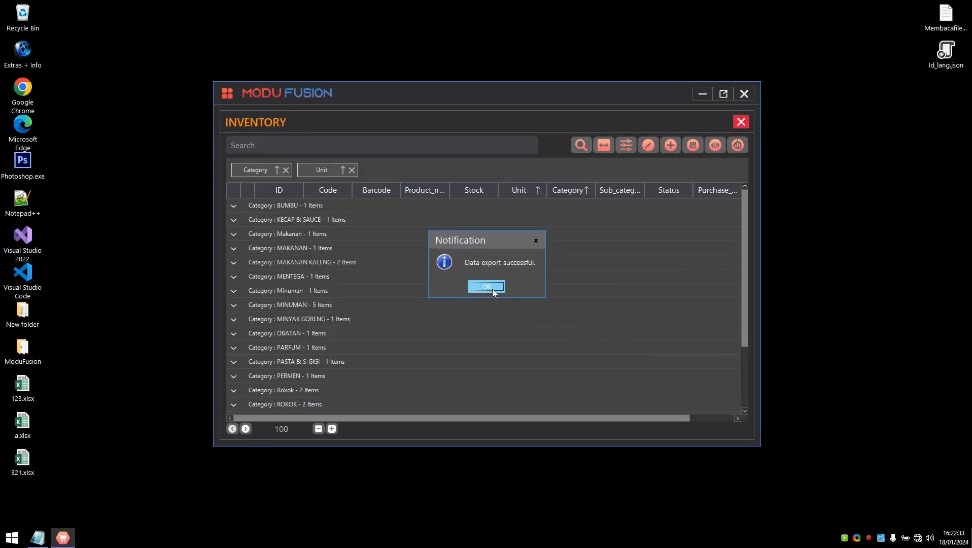
{"action": "left_click", "coordinate": [486, 286]}
Open 321.xlsx in Excel, enlarge its window and look over the exported category groups.
{"action": "double_click", "coordinate": [15, 467]}
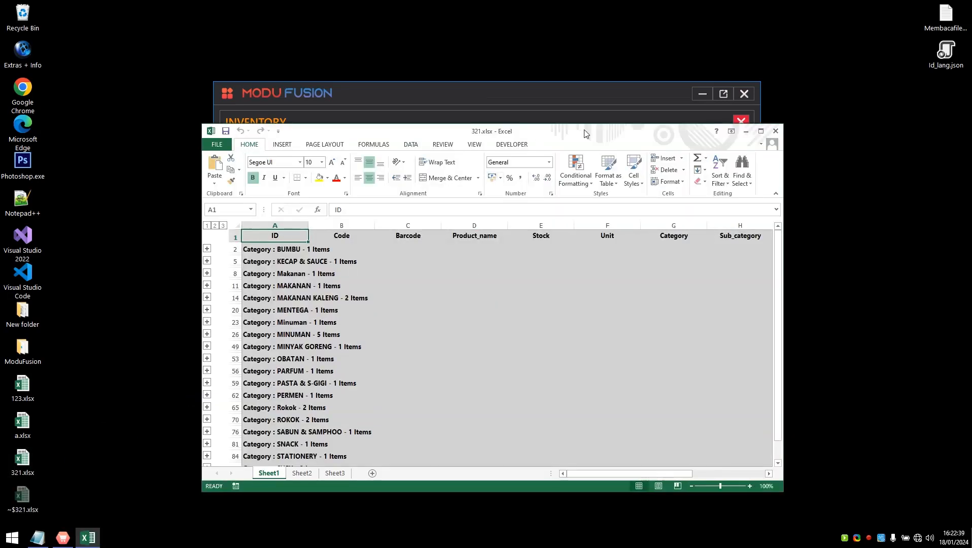
{"action": "left_click_drag", "start_coordinate": [586, 133], "coordinate": [563, 61]}
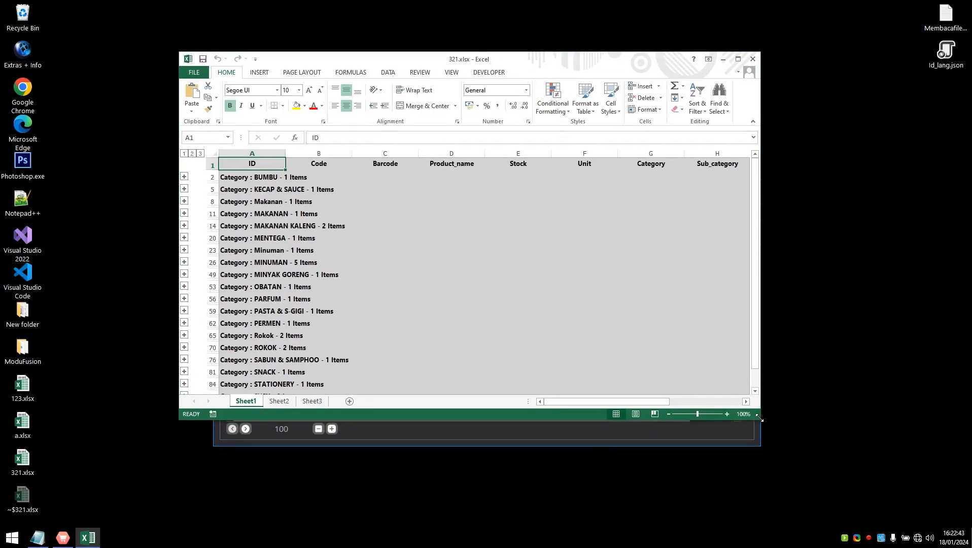
{"action": "left_click_drag", "start_coordinate": [759, 418], "coordinate": [856, 470]}
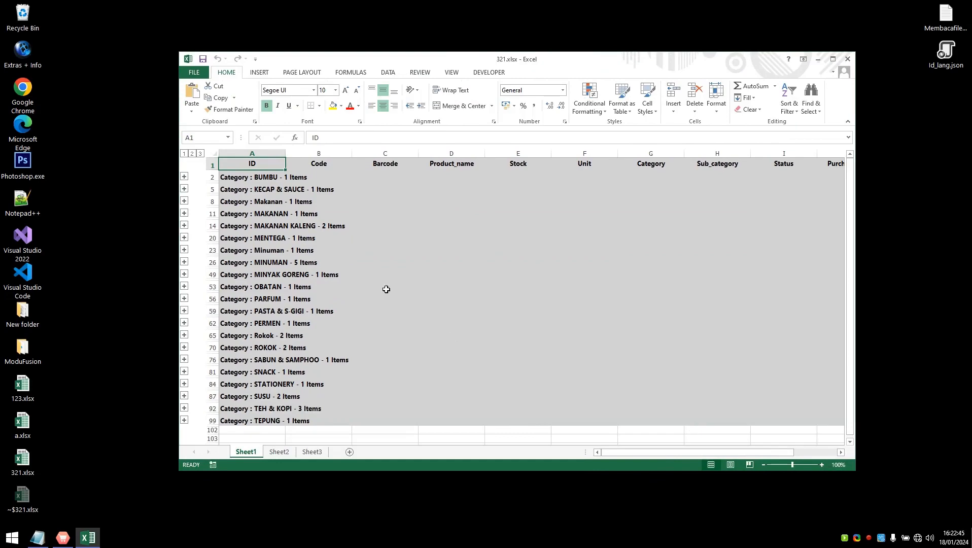
{"action": "scroll", "coordinate": [304, 304], "scroll_direction": "down", "scroll_amount": 1}
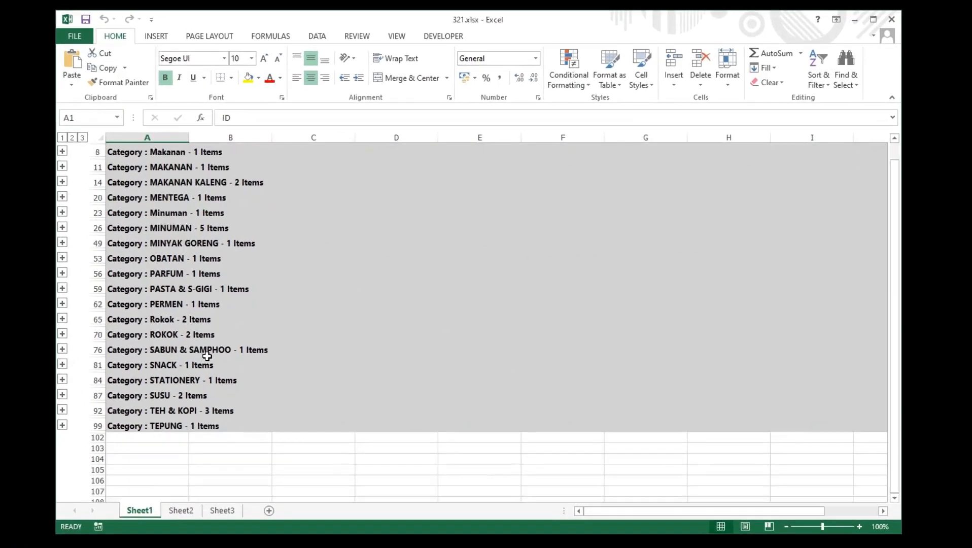
{"action": "scroll", "coordinate": [207, 356], "scroll_direction": "up", "scroll_amount": 1}
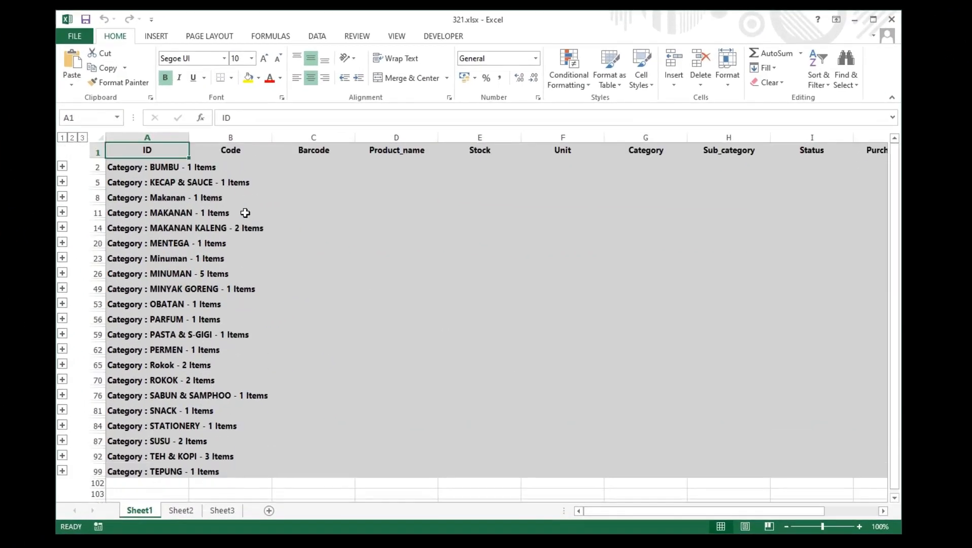
Expand the BUMBU, KECAP & SAUCE and MAKANAN KALENG groups, with the BOTOL, KALENG and KARTON units, and close 321.xlsx without saving.
{"action": "left_click", "coordinate": [62, 167]}
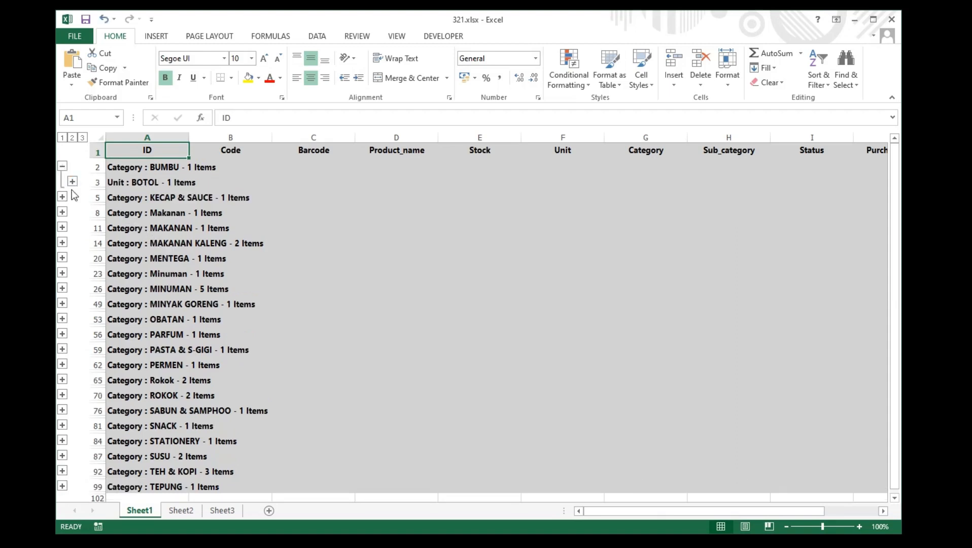
{"action": "left_click", "coordinate": [72, 181]}
{"action": "left_click", "coordinate": [62, 212]}
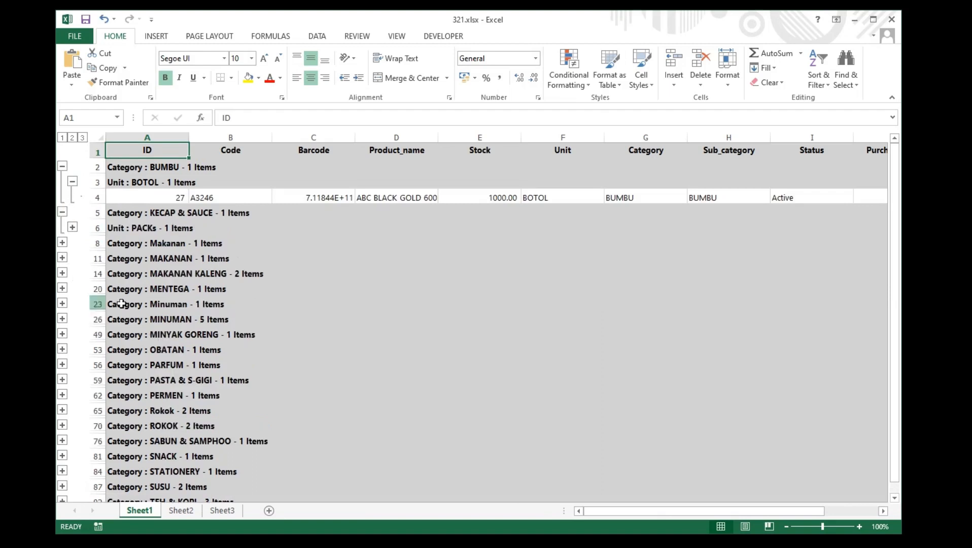
{"action": "left_click", "coordinate": [173, 276]}
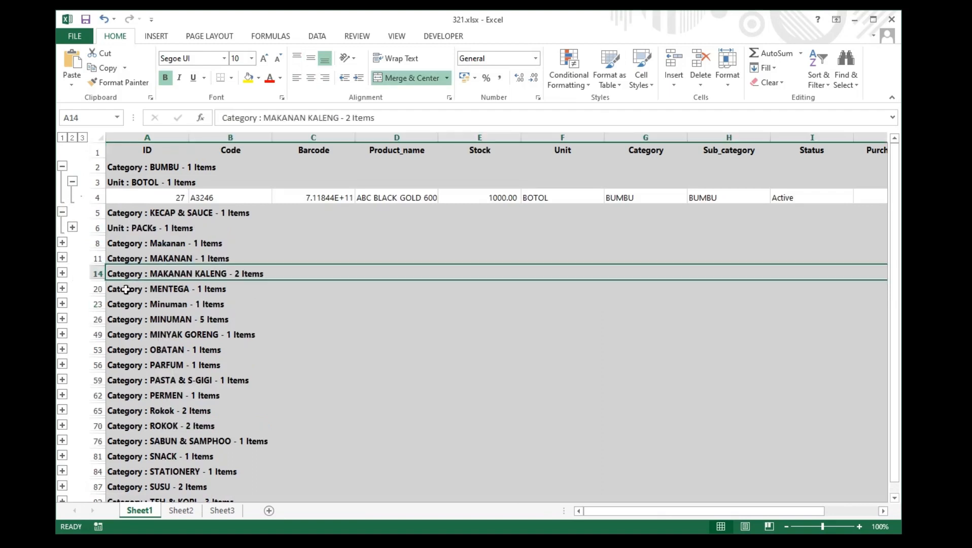
{"action": "left_click", "coordinate": [63, 274]}
{"action": "left_click", "coordinate": [73, 288]}
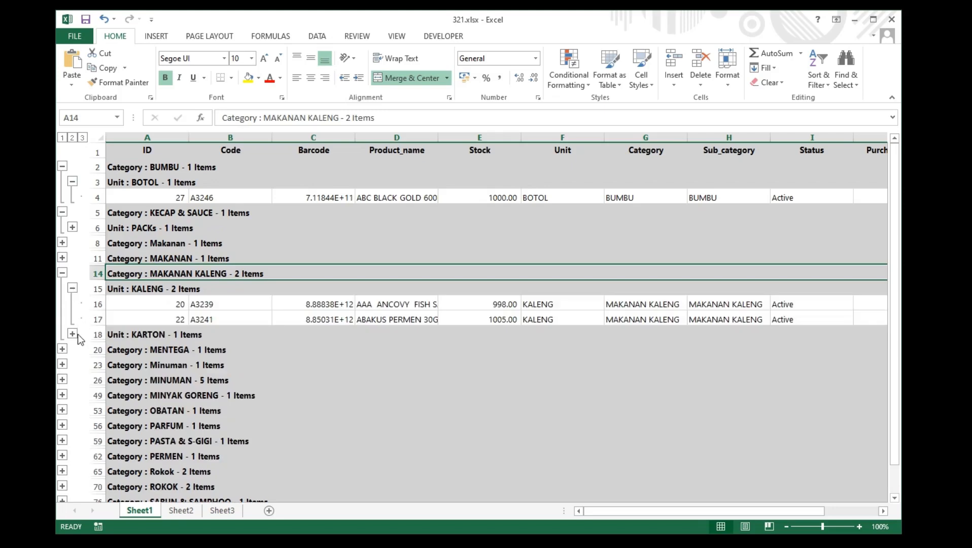
{"action": "left_click", "coordinate": [72, 335]}
{"action": "scroll", "coordinate": [85, 373], "scroll_direction": "down", "scroll_amount": 2}
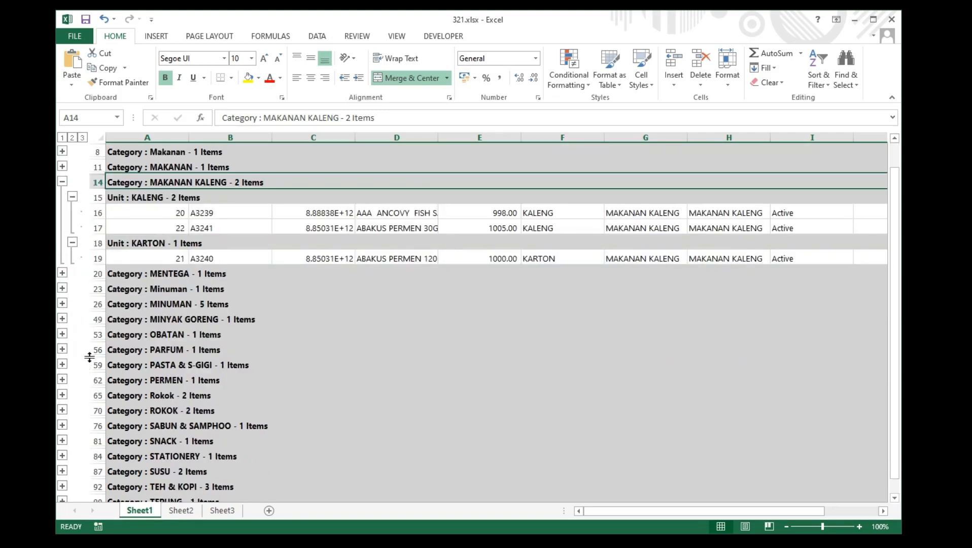
{"action": "scroll", "coordinate": [308, 285], "scroll_direction": "up", "scroll_amount": 2}
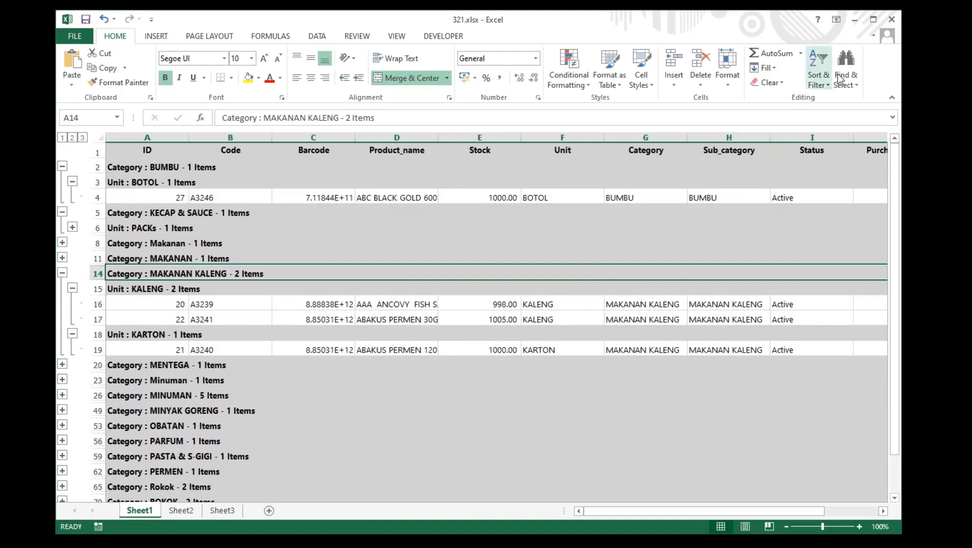
{"action": "left_click", "coordinate": [892, 17]}
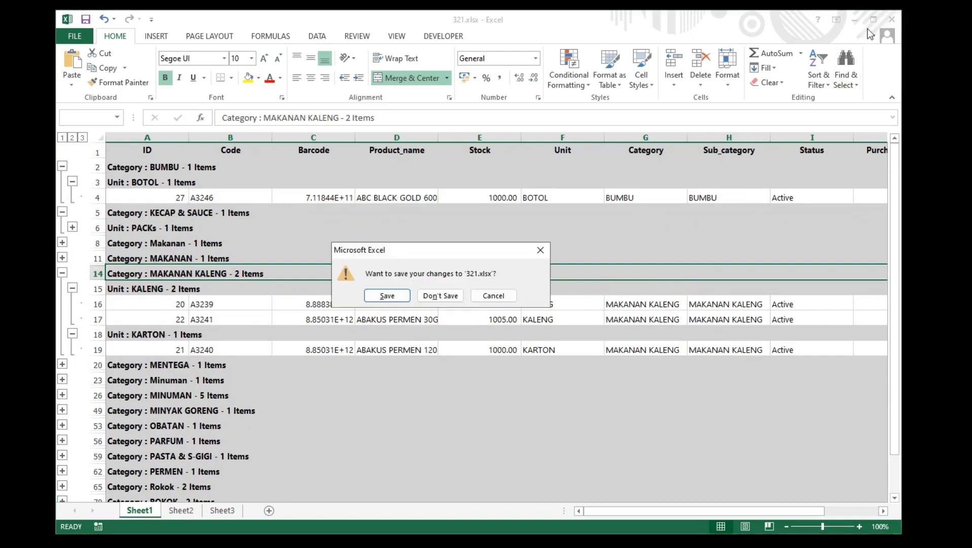
{"action": "left_click", "coordinate": [439, 296]}
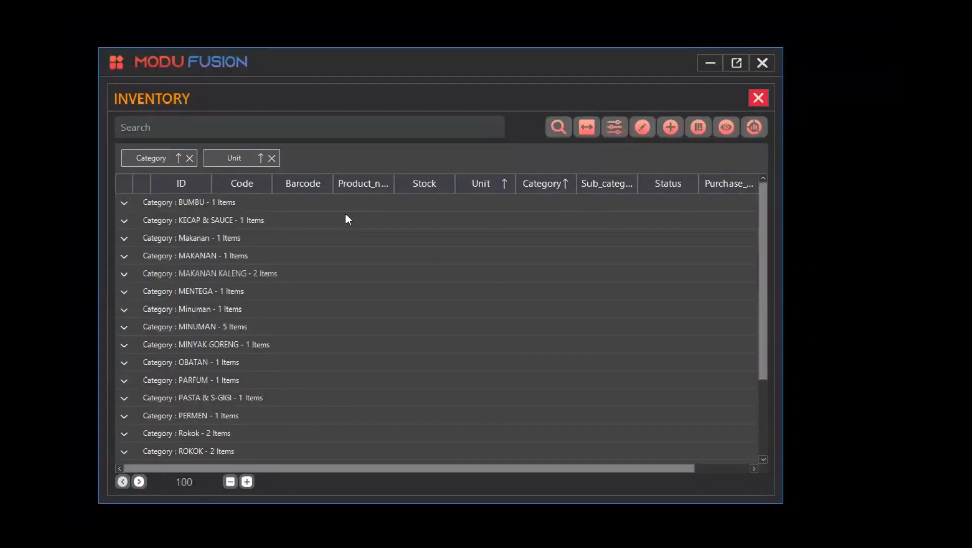
Look through the category groups in the Modu Fusion inventory table.
{"action": "scroll", "coordinate": [160, 309], "scroll_direction": "down", "scroll_amount": 2}
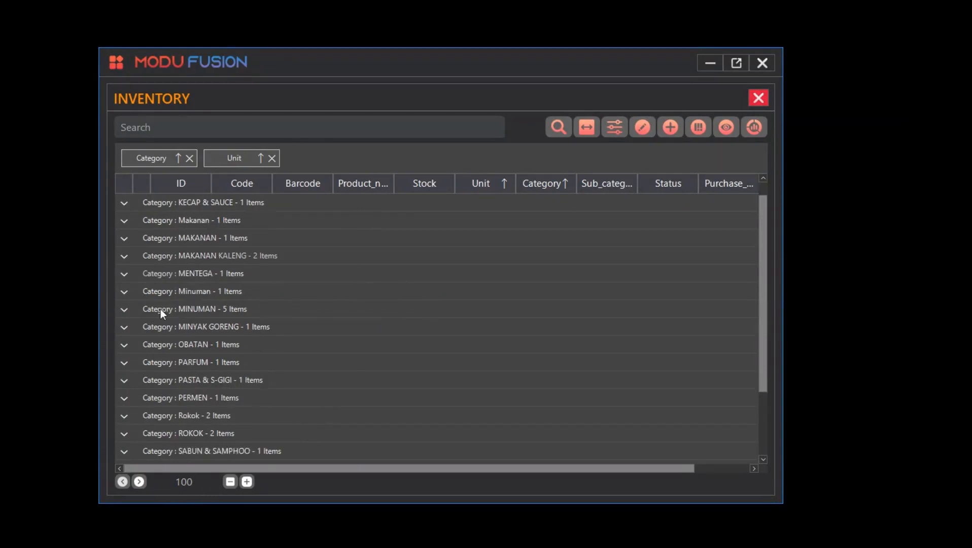